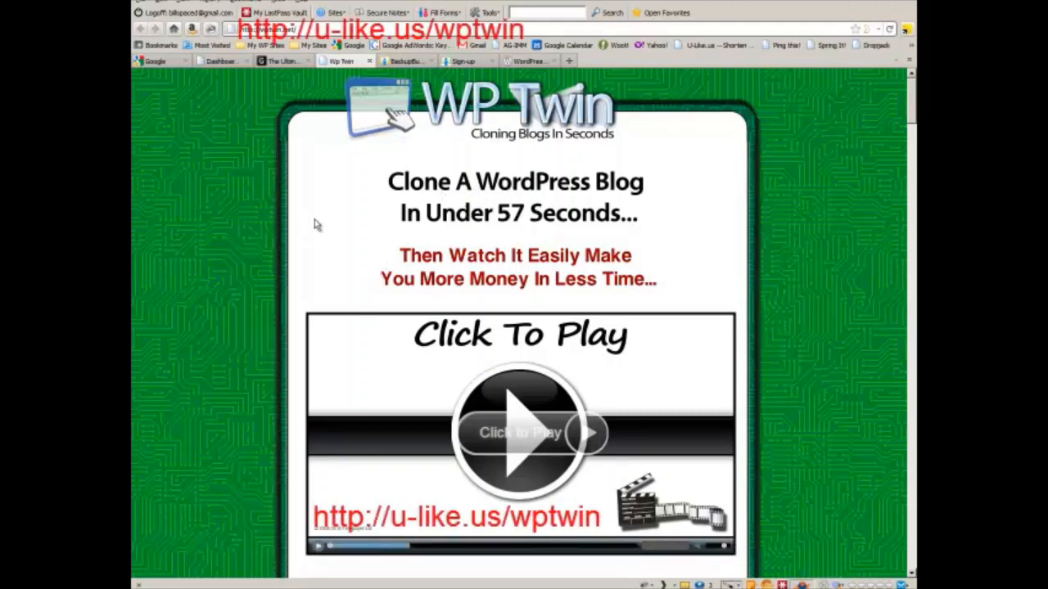
scroll(317, 224, "down", 4)
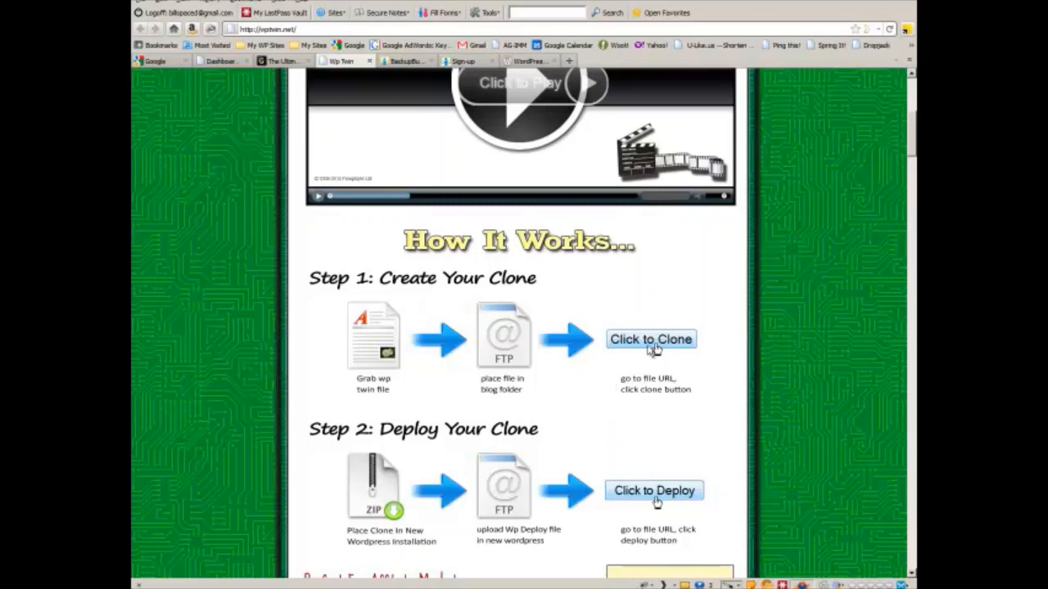
scroll(803, 479, "down", 3)
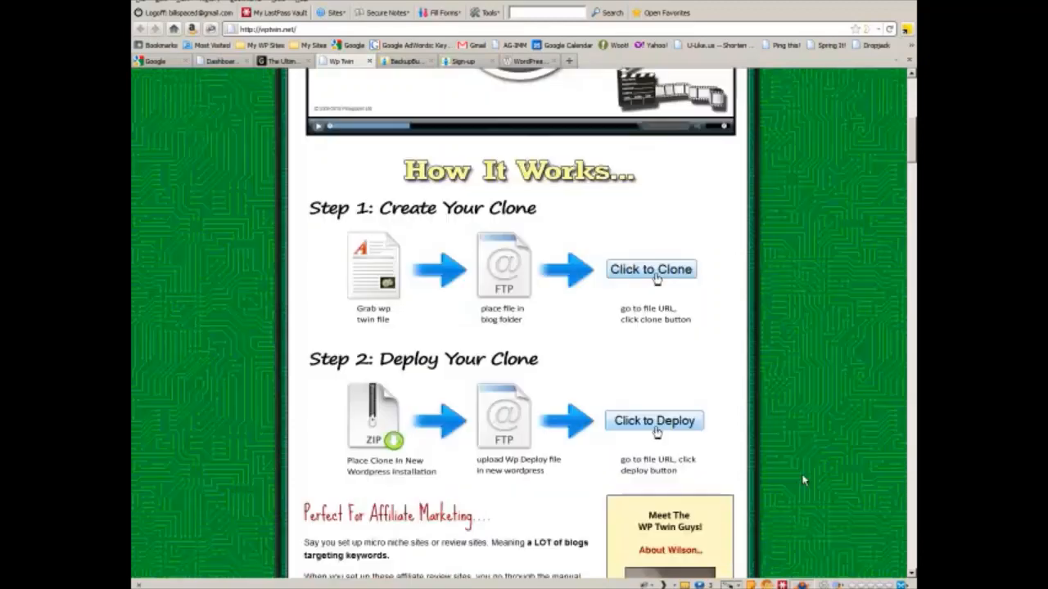
scroll(802, 480, "down", 3)
scroll(802, 480, "down", 4)
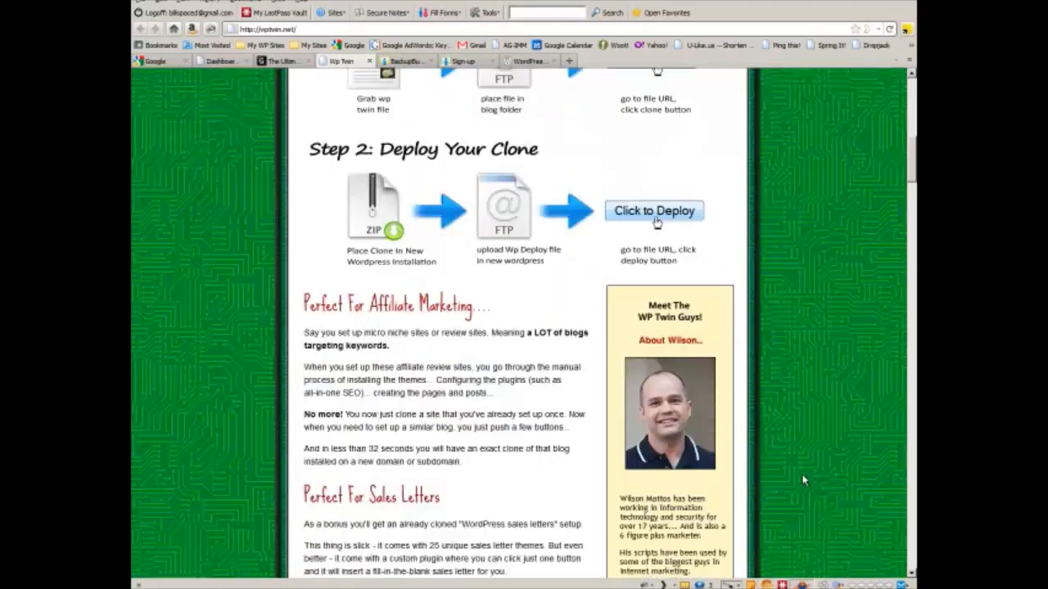
scroll(802, 480, "down", 4)
scroll(802, 480, "down", 4)
scroll(802, 480, "down", 5)
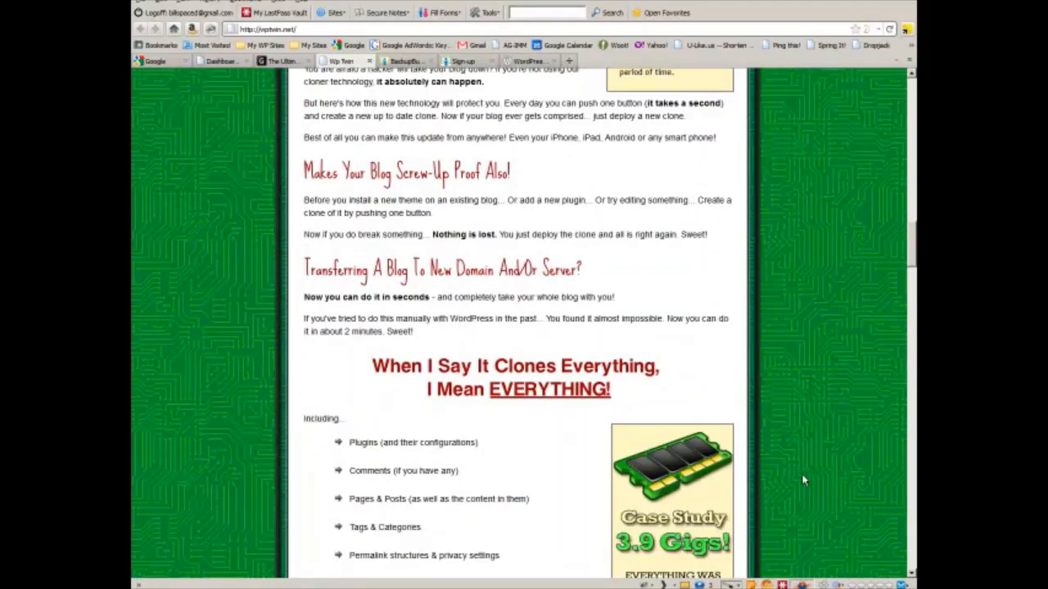
scroll(803, 479, "up", 6)
scroll(802, 480, "up", 8)
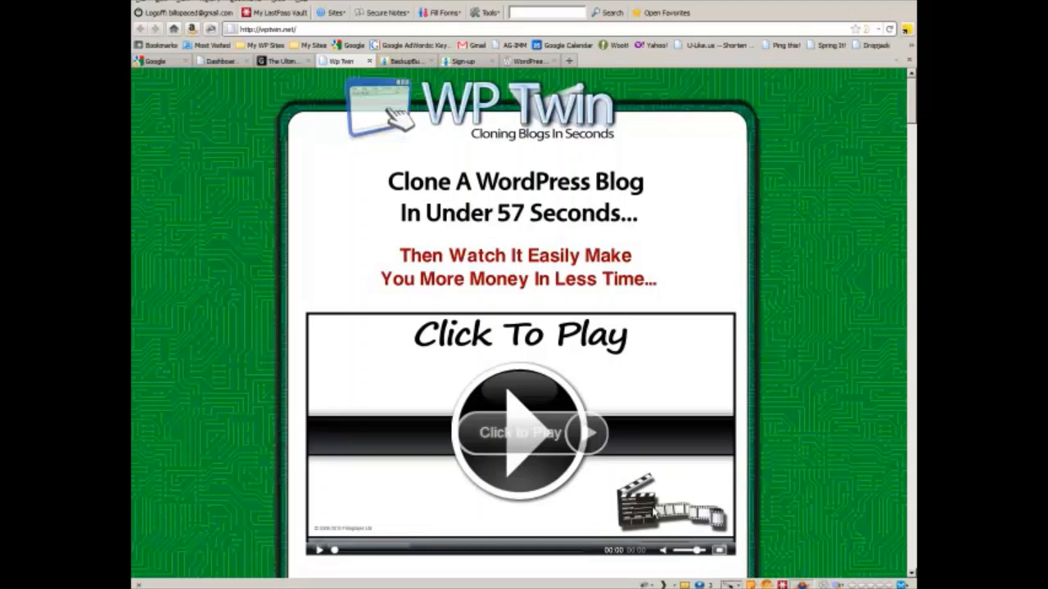
scroll(810, 484, "down", 5)
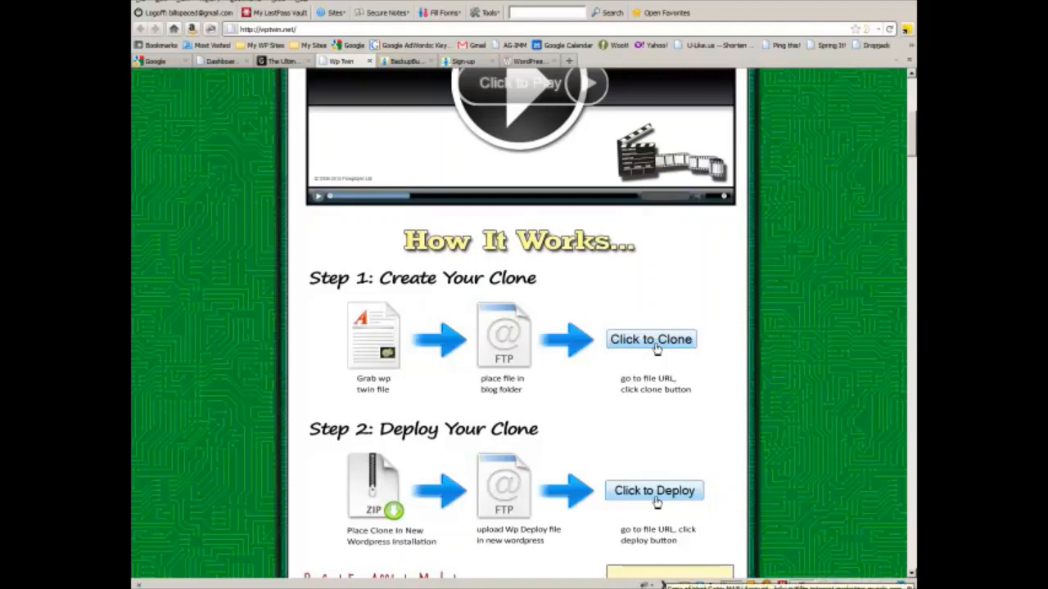
In FileZilla, show the local WP Twin folder and browse the server's wp-content/plugins folder.
left_click(737, 584)
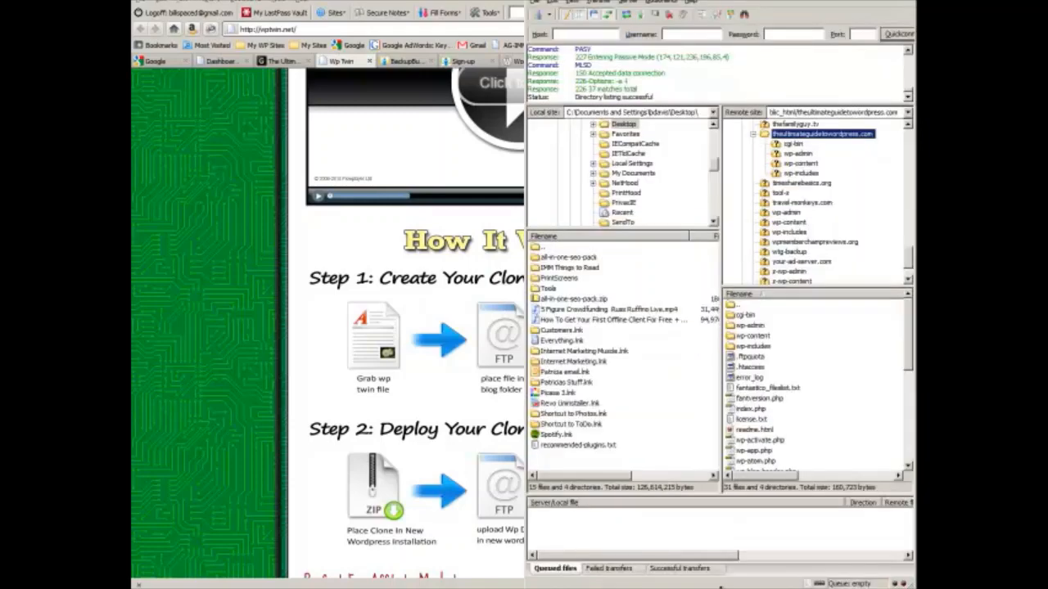
left_click(704, 585)
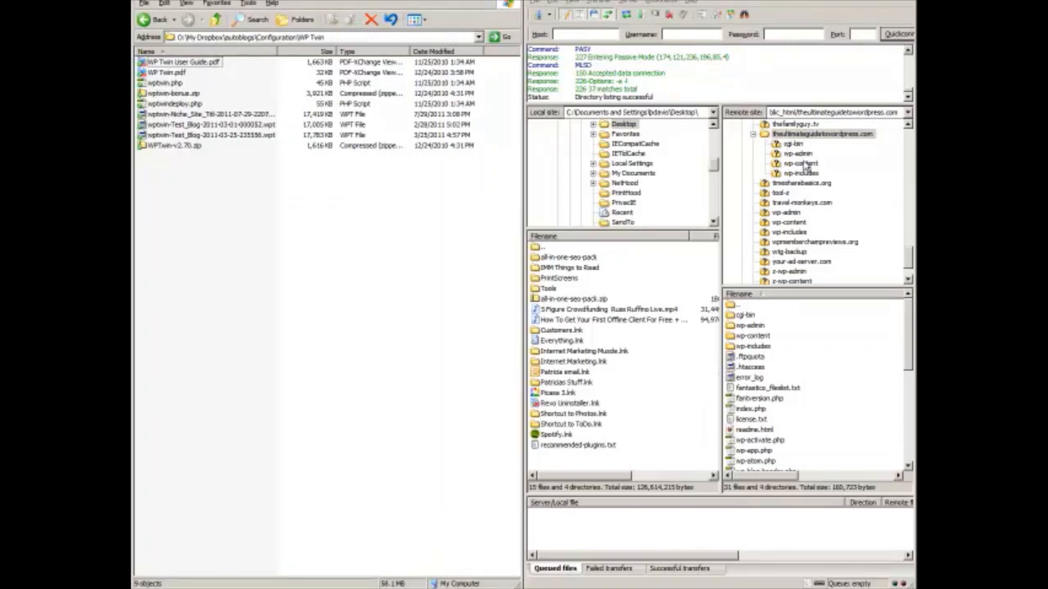
left_click(800, 163)
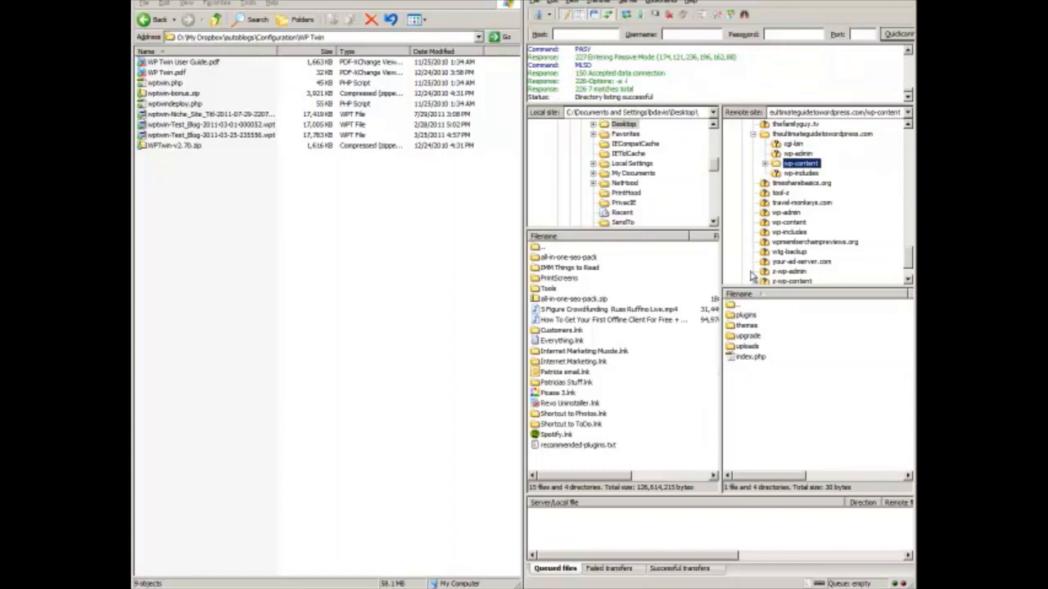
double_click(747, 315)
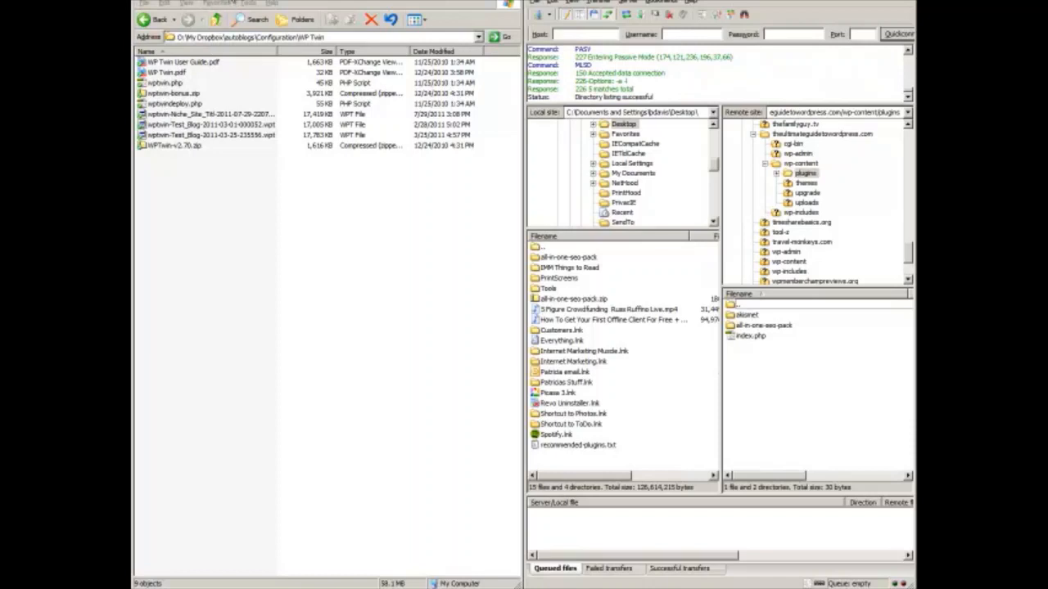
Upload wptwin.php from the local folder into the blog's root folder on the server.
left_click(188, 62)
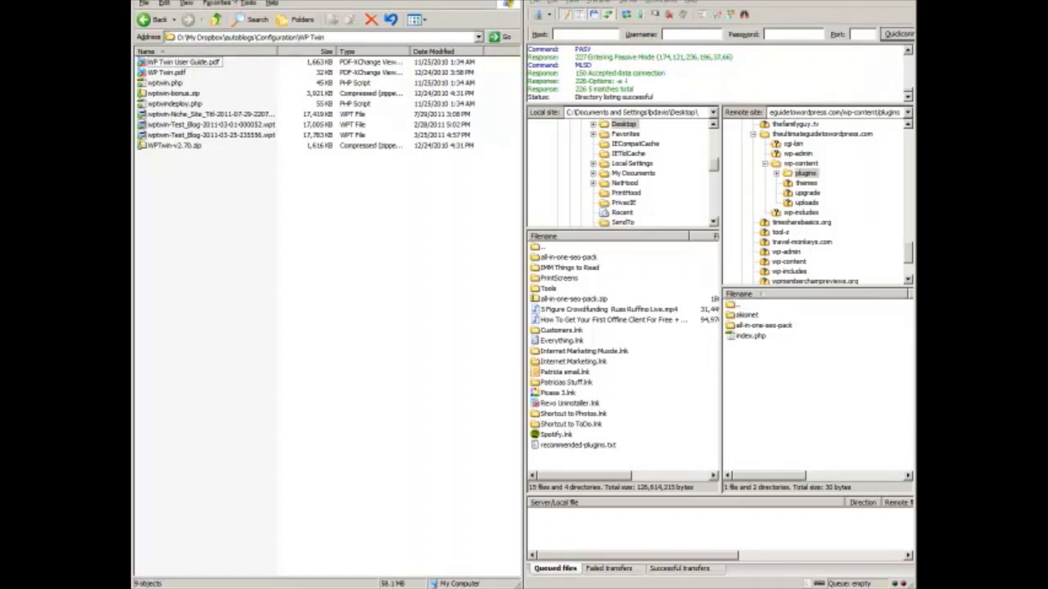
left_click(164, 82)
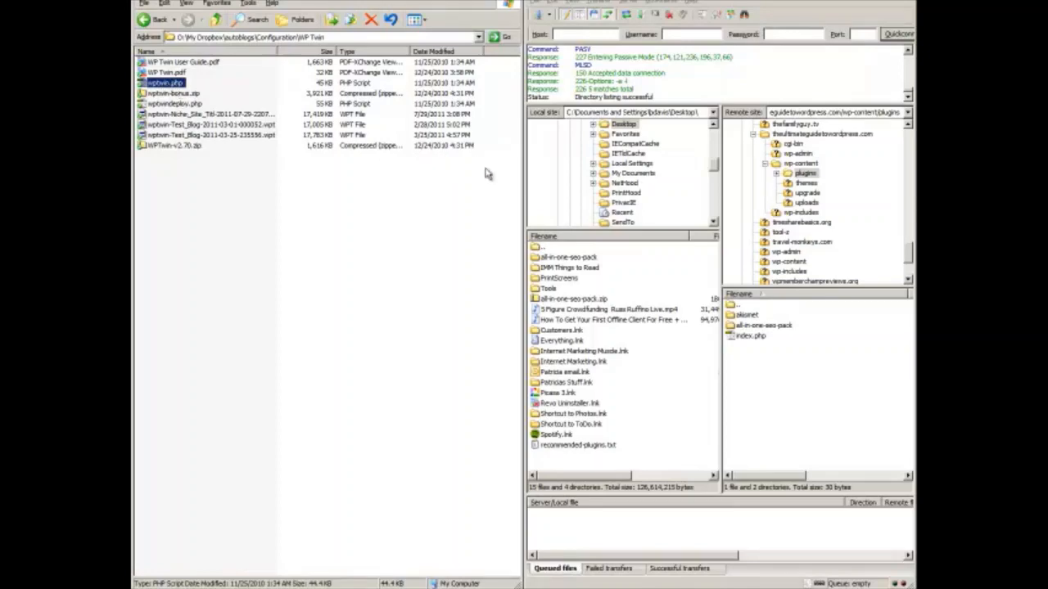
left_click(819, 134)
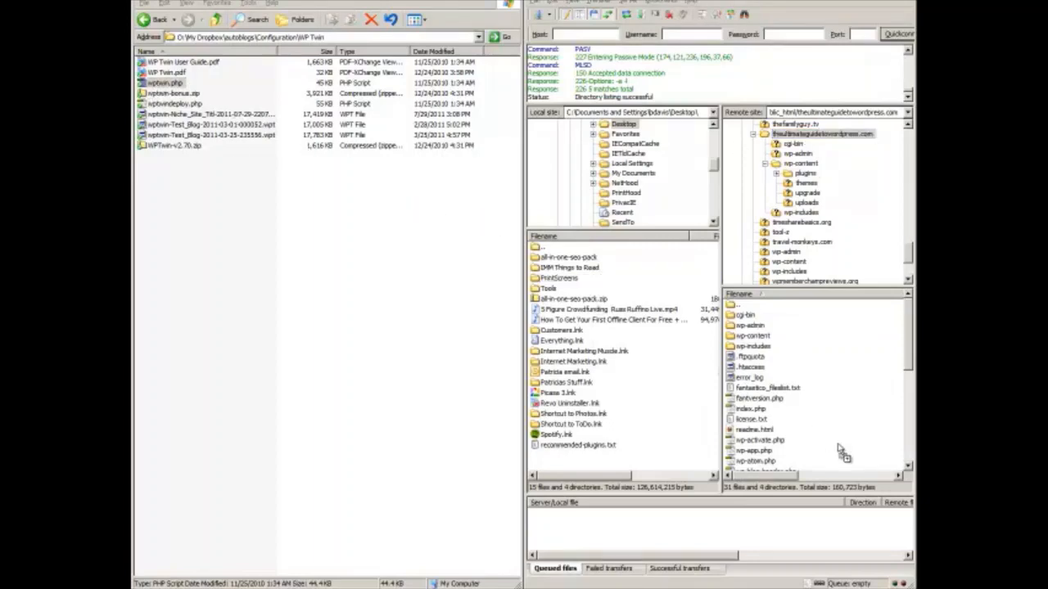
left_click_drag(162, 86, 839, 446)
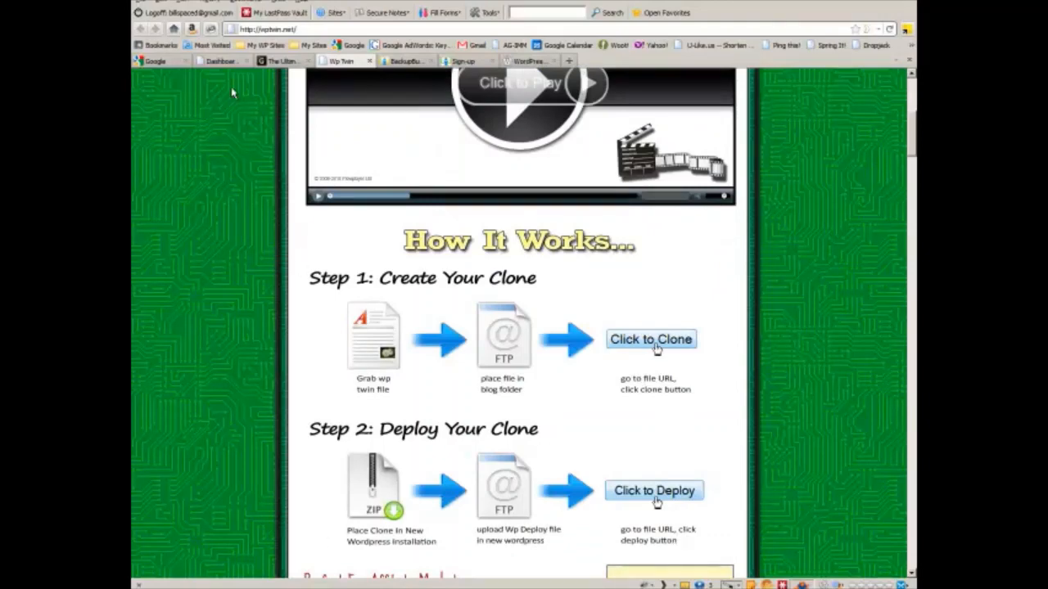
Load the blog's wptwin.php page by replacing wp-admin/index.php in the Dashboard address.
left_click(221, 61)
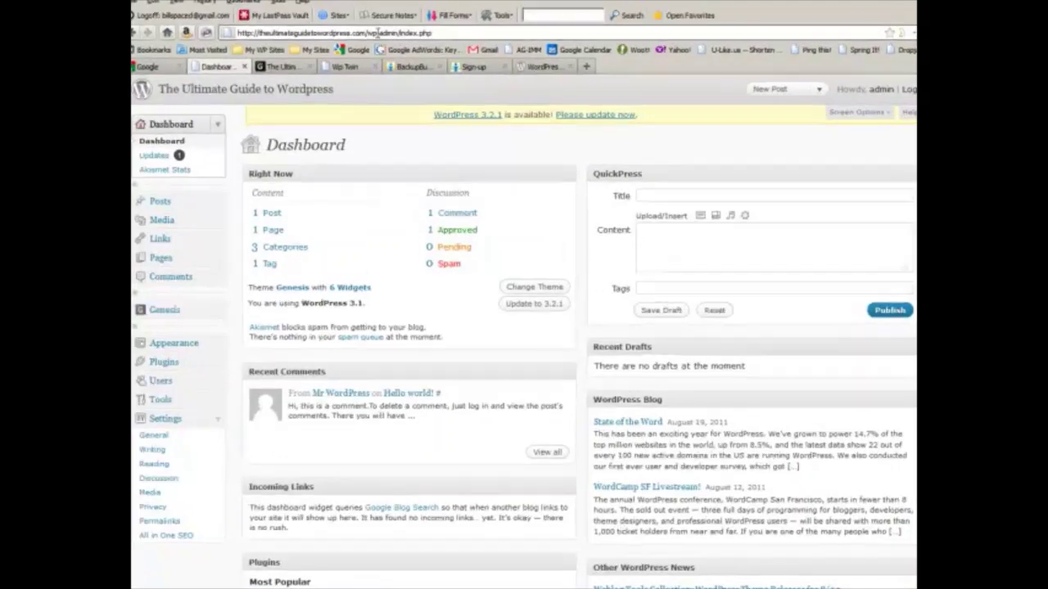
left_click_drag(375, 29, 414, 28)
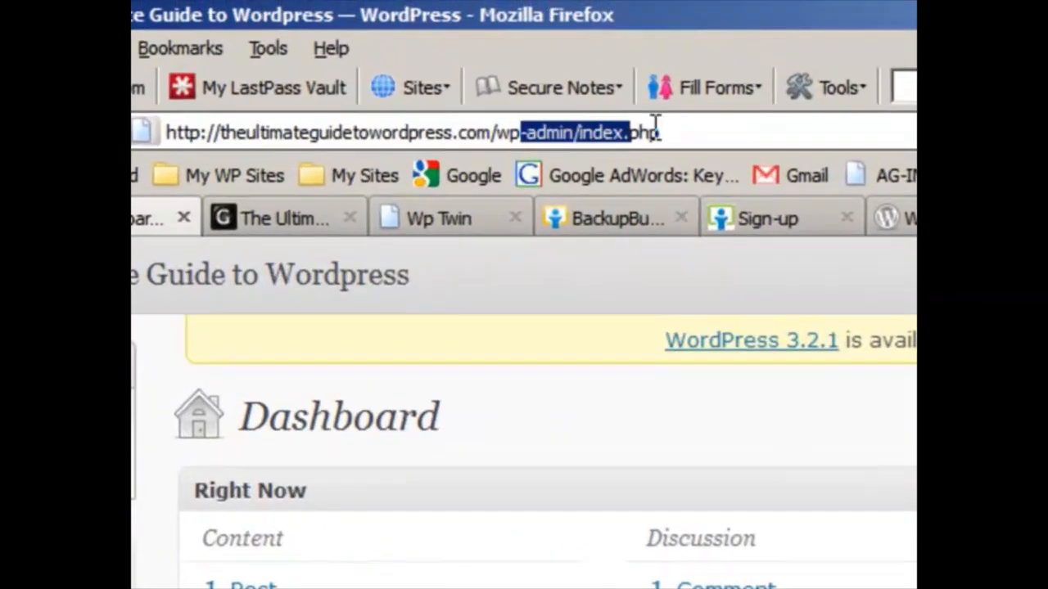
left_click_drag(657, 131, 886, 134)
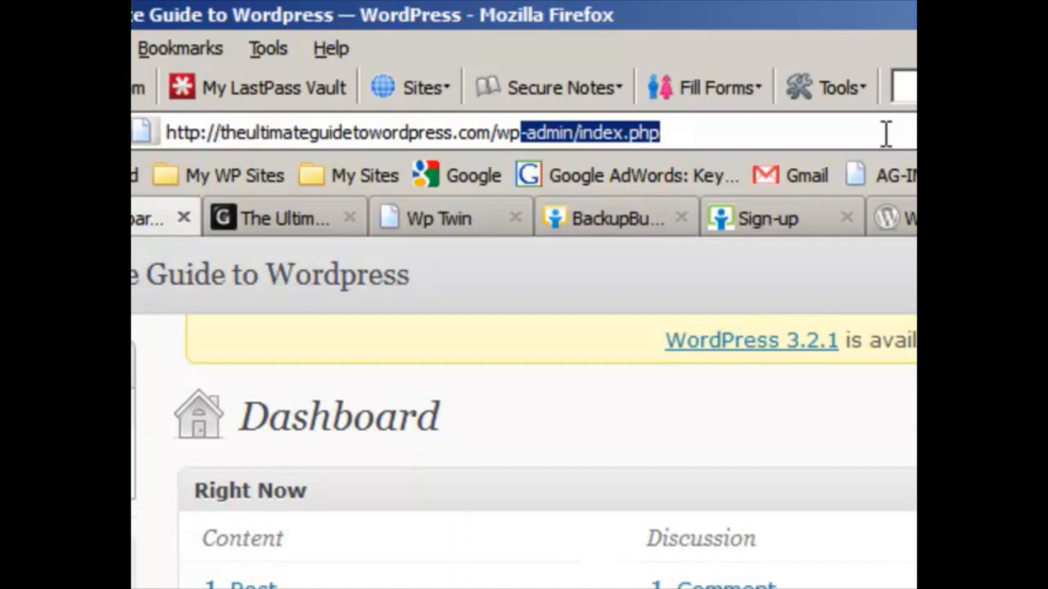
type("t")
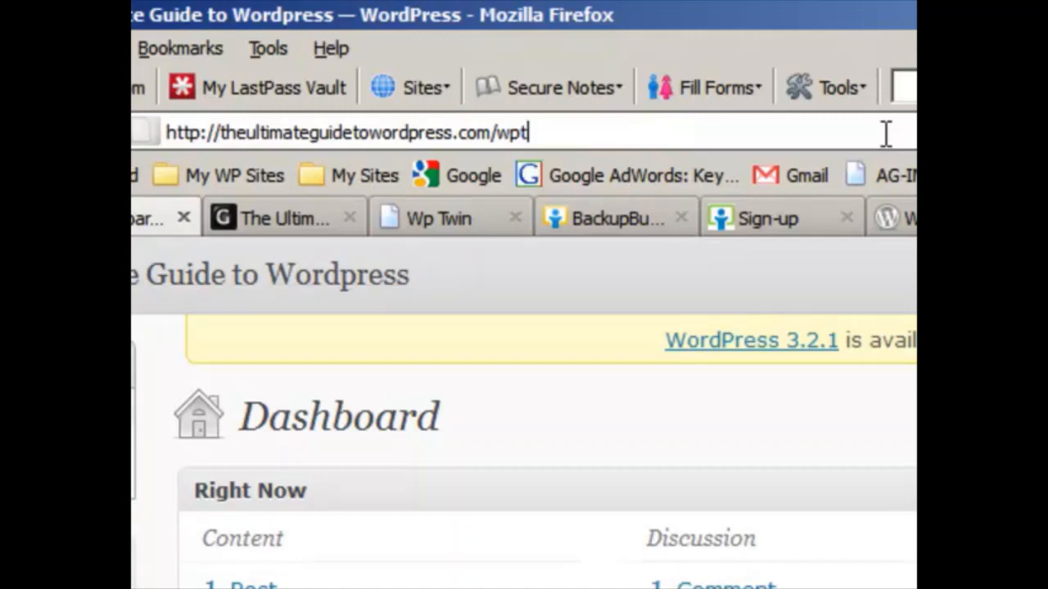
type("win.php")
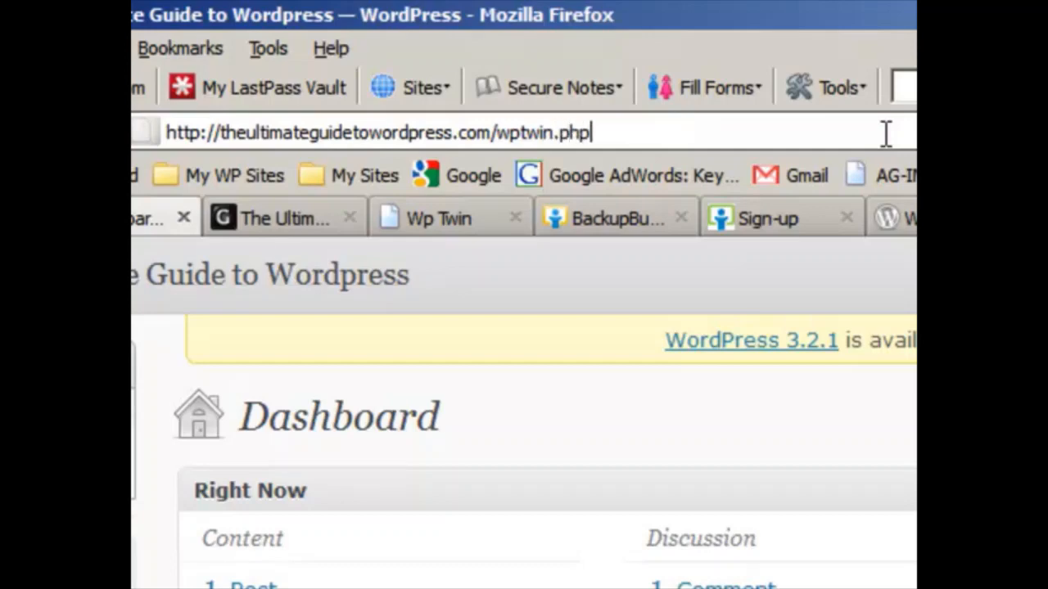
key("Return")
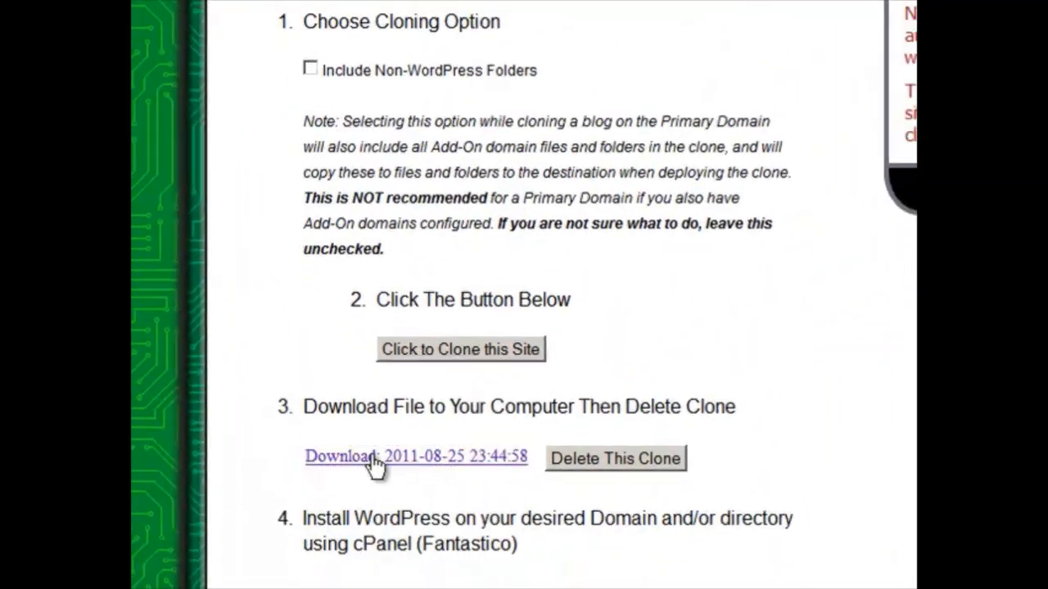
Download and save the clone file, then delete the clone from the server.
left_click(375, 463)
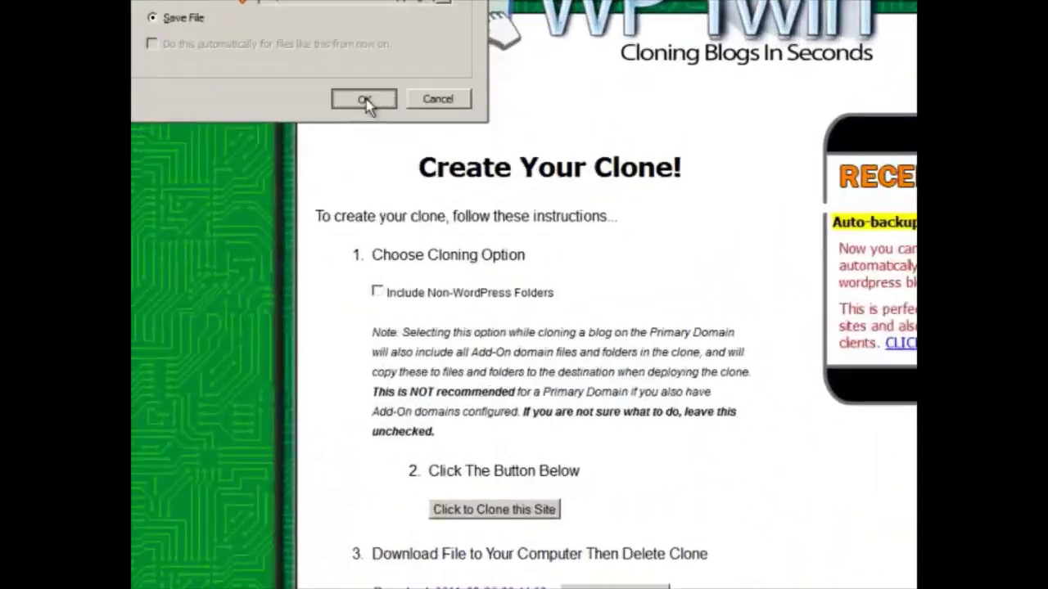
left_click(366, 99)
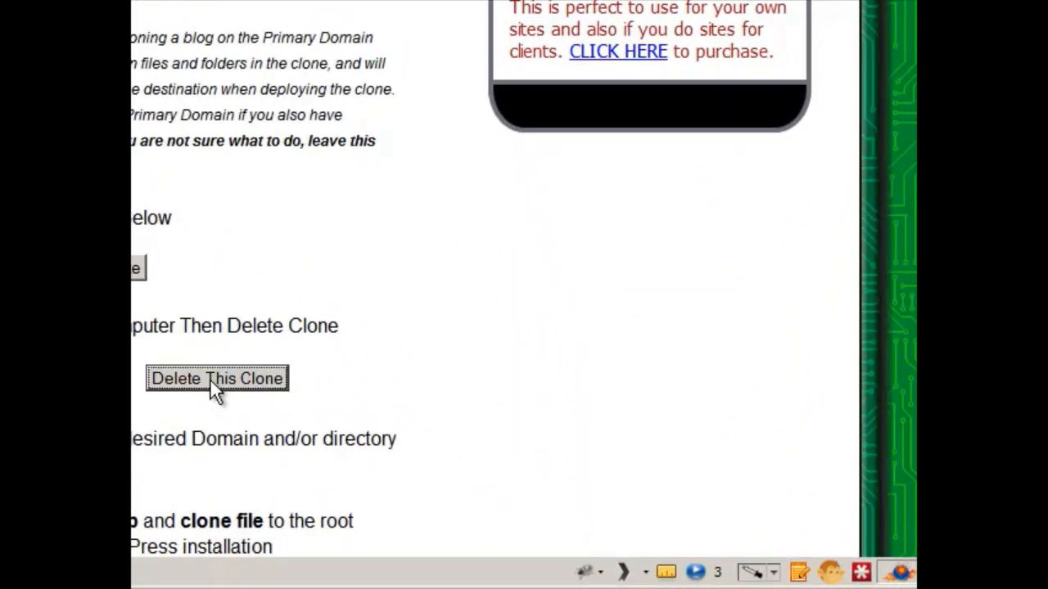
left_click(209, 378)
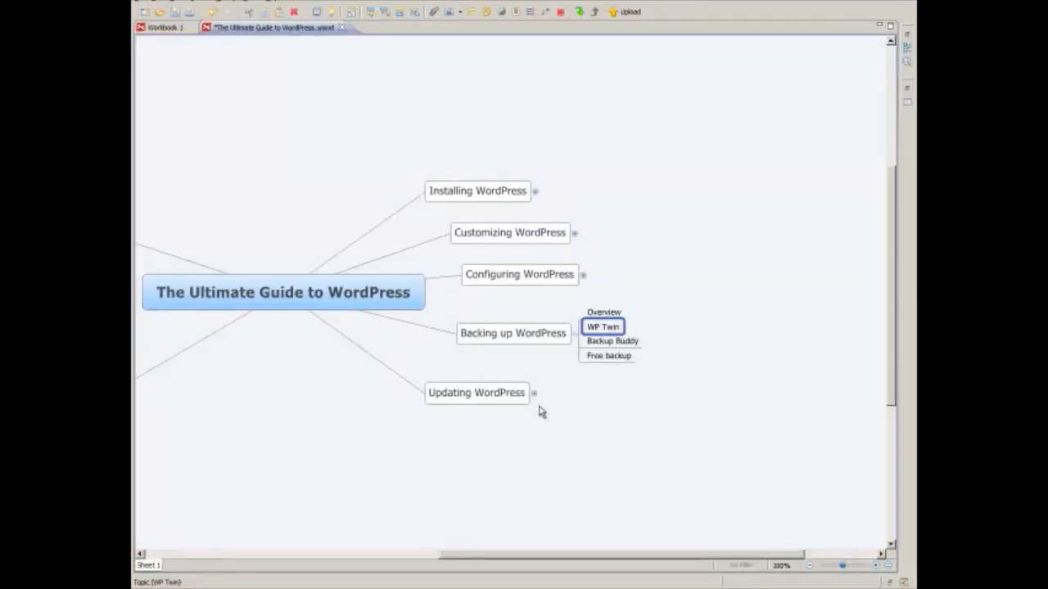
Pick the Backup Buddy mind-map topic and view the BackupBuddy sign-up page.
left_click(603, 344)
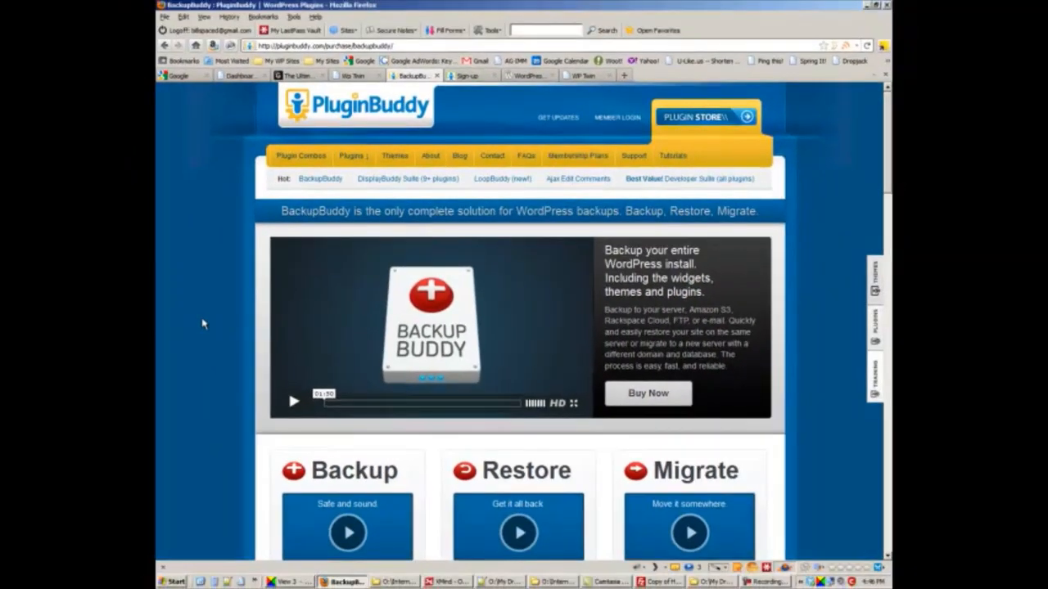
scroll(203, 324, "down", 3)
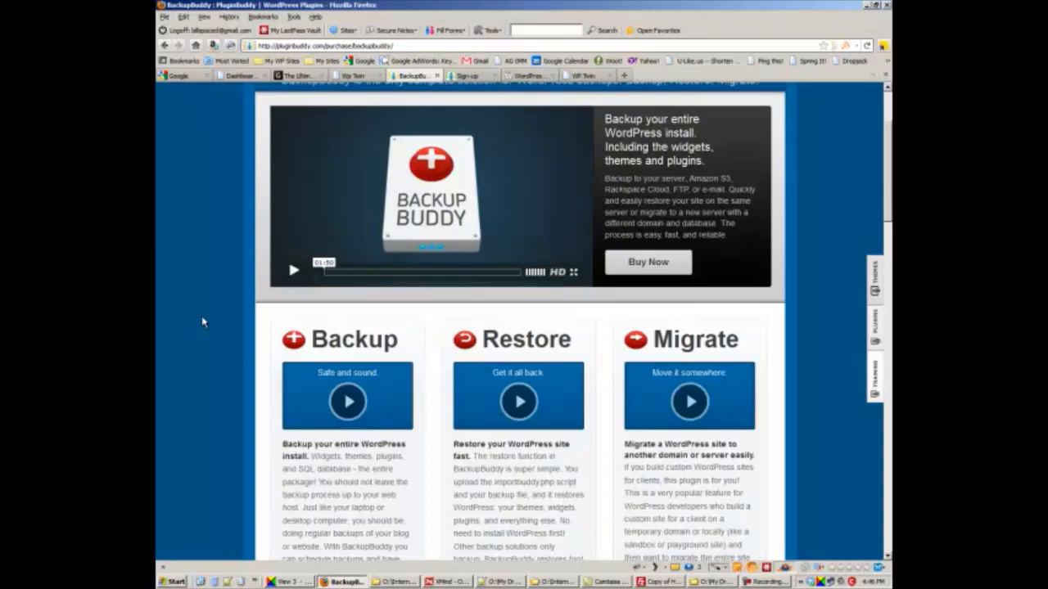
scroll(202, 316, "up", 3)
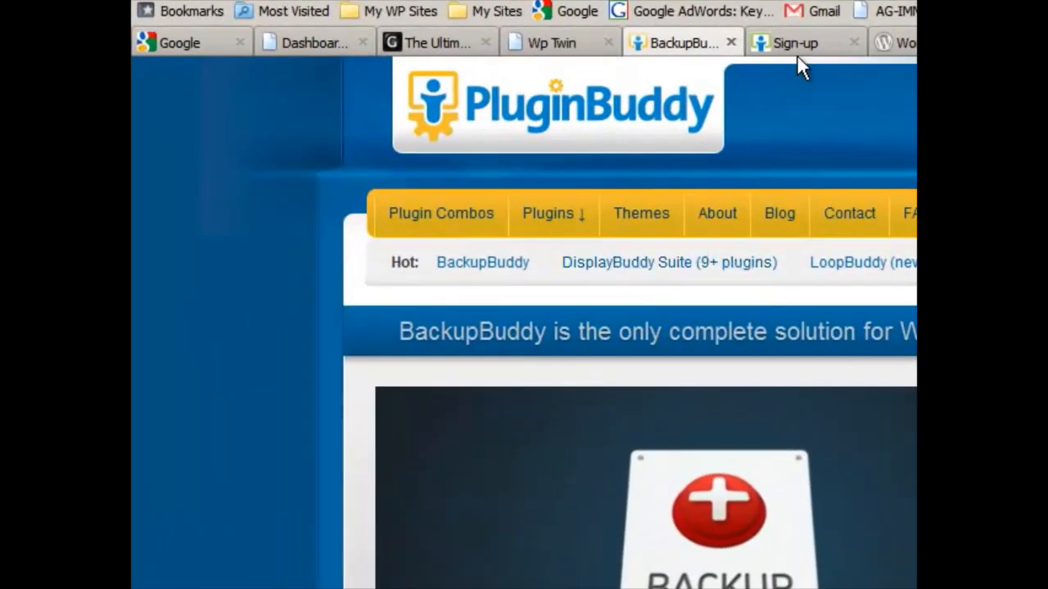
left_click(796, 45)
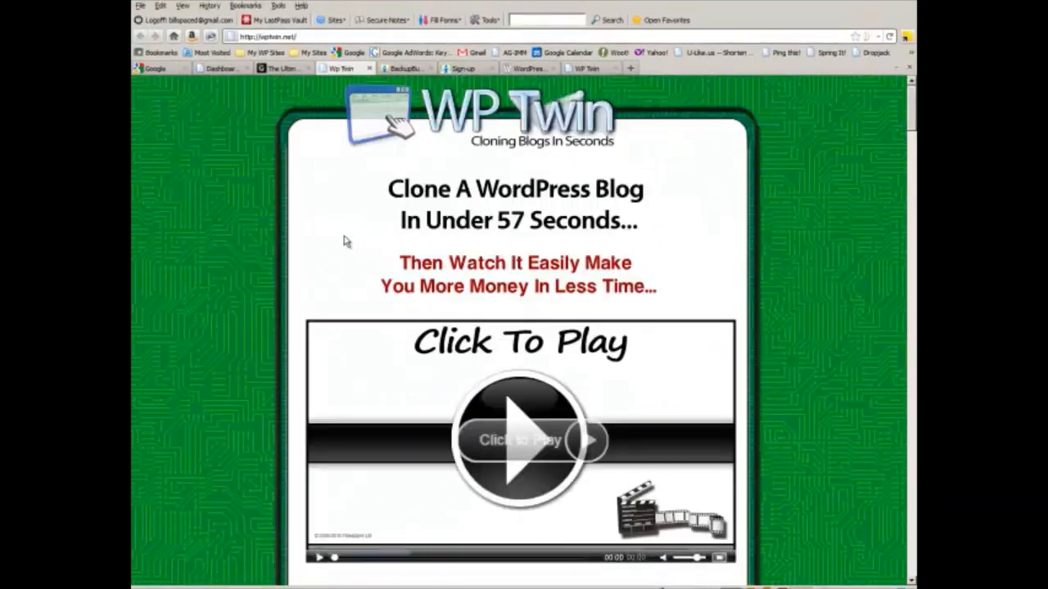
scroll(344, 240, "down", 10)
scroll(343, 240, "down", 10)
scroll(343, 240, "down", 10)
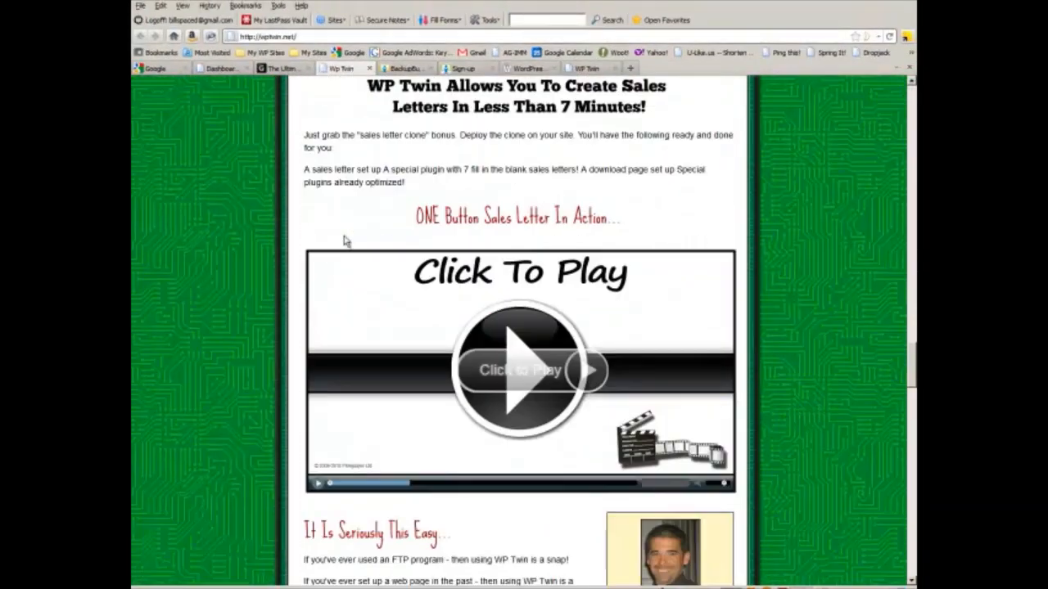
scroll(343, 239, "down", 10)
scroll(344, 240, "down", 10)
scroll(344, 239, "down", 10)
scroll(344, 240, "down", 5)
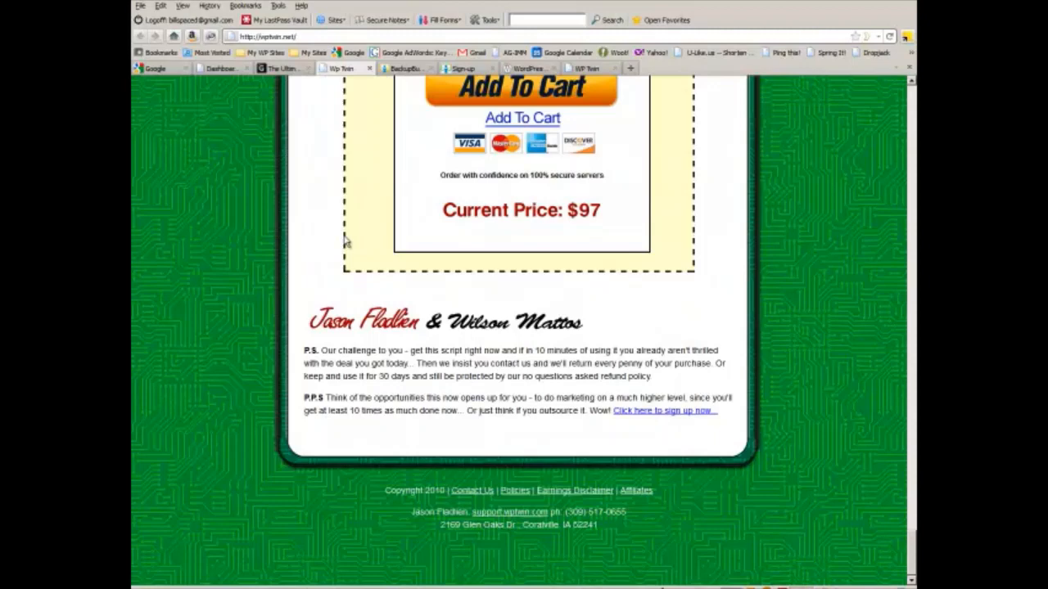
scroll(344, 240, "up", 4)
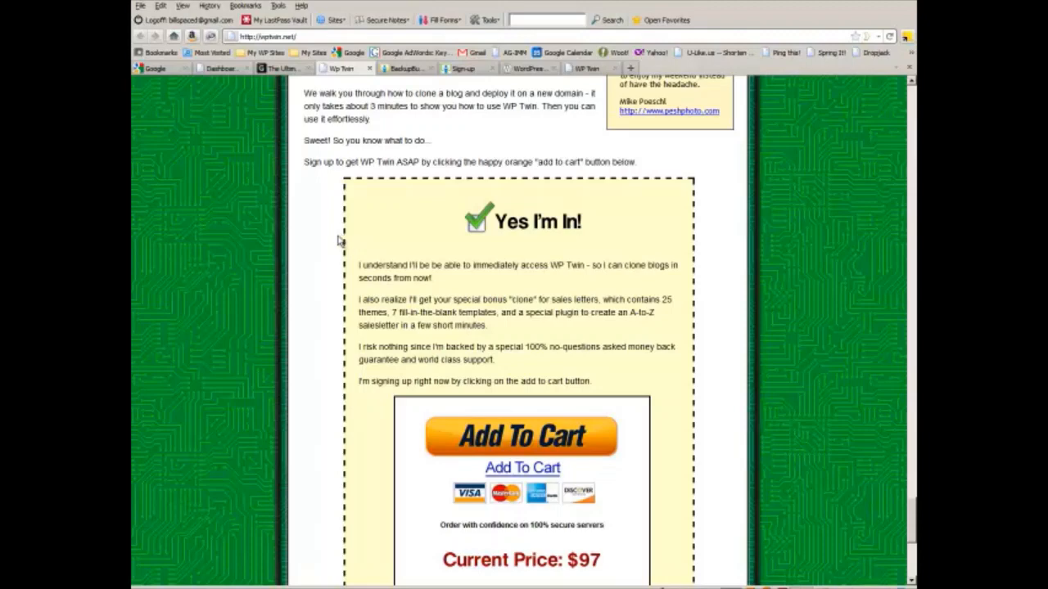
View the PluginBuddy sign-up form, then the XCloner plugin directory page.
left_click(464, 68)
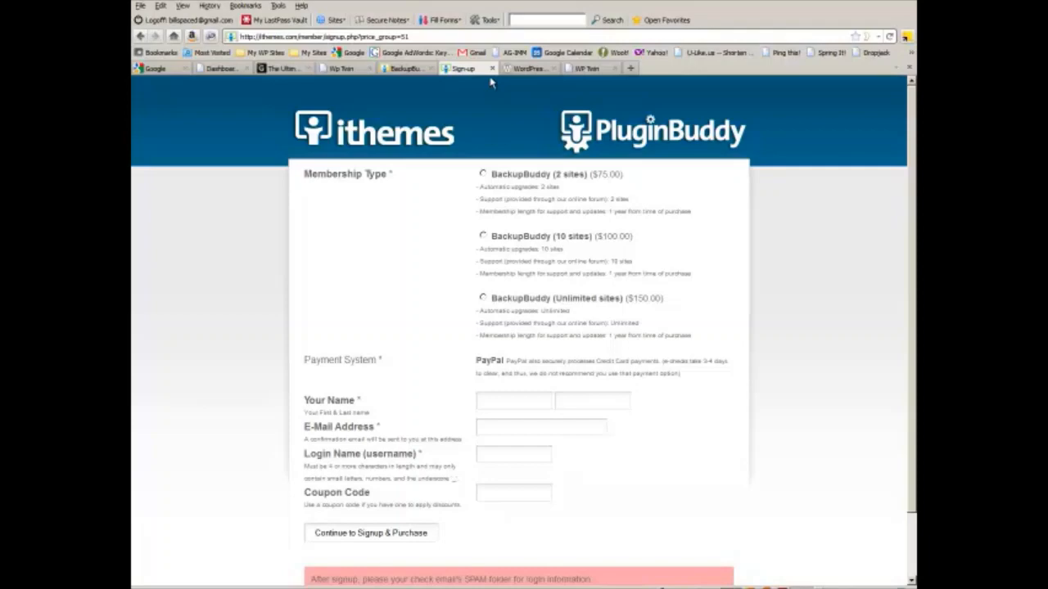
left_click(532, 69)
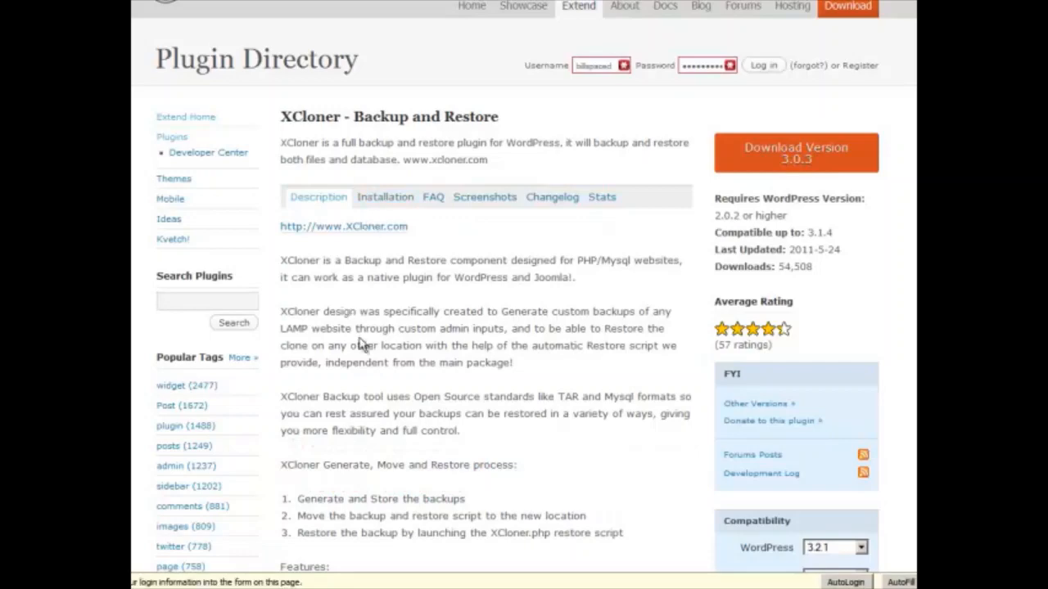
scroll(332, 398, "down", 2)
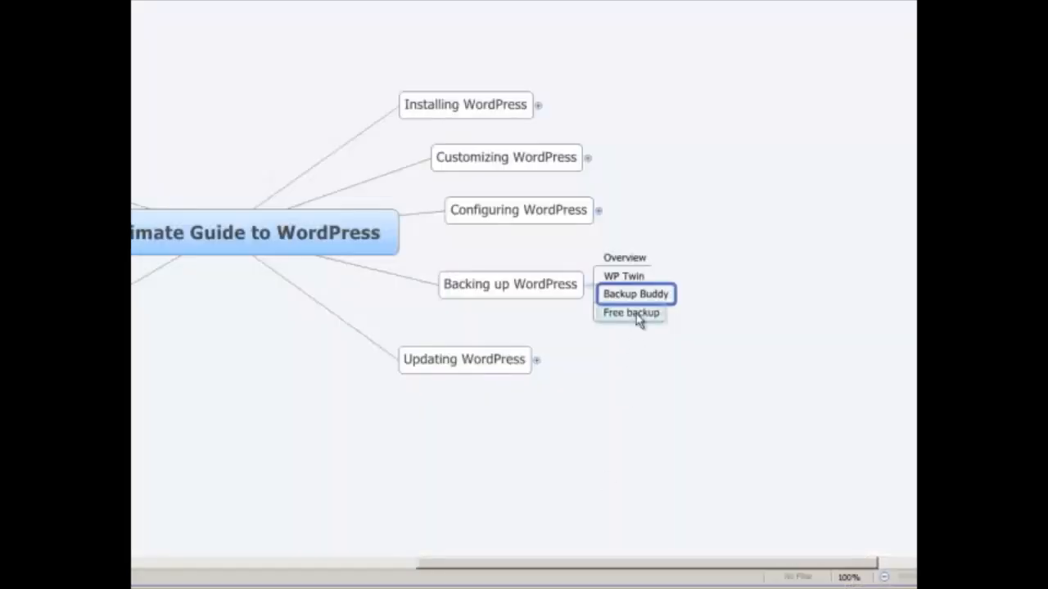
left_click(634, 313)
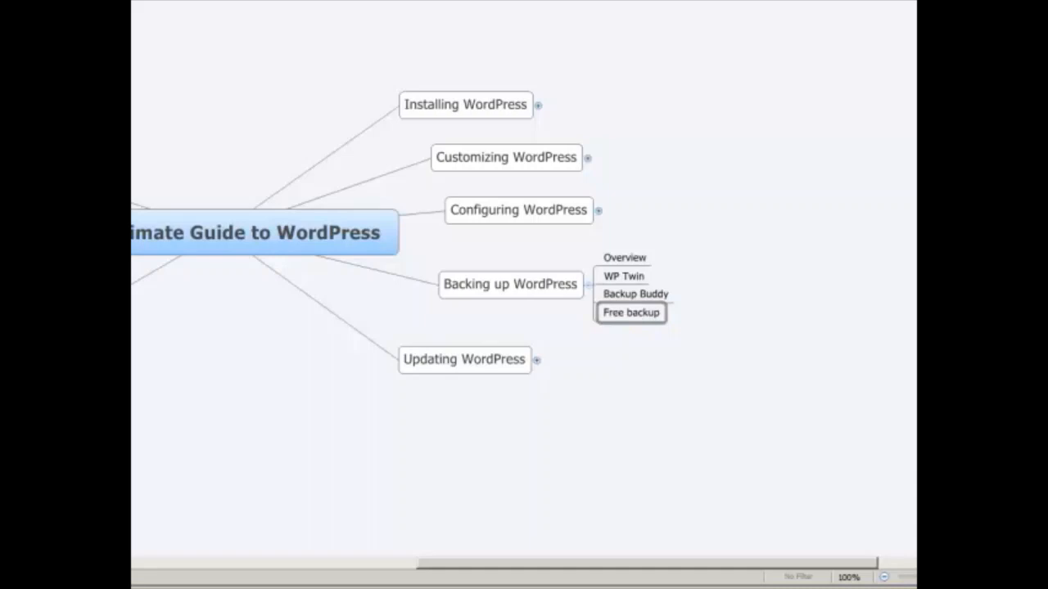
key("alt+Tab")
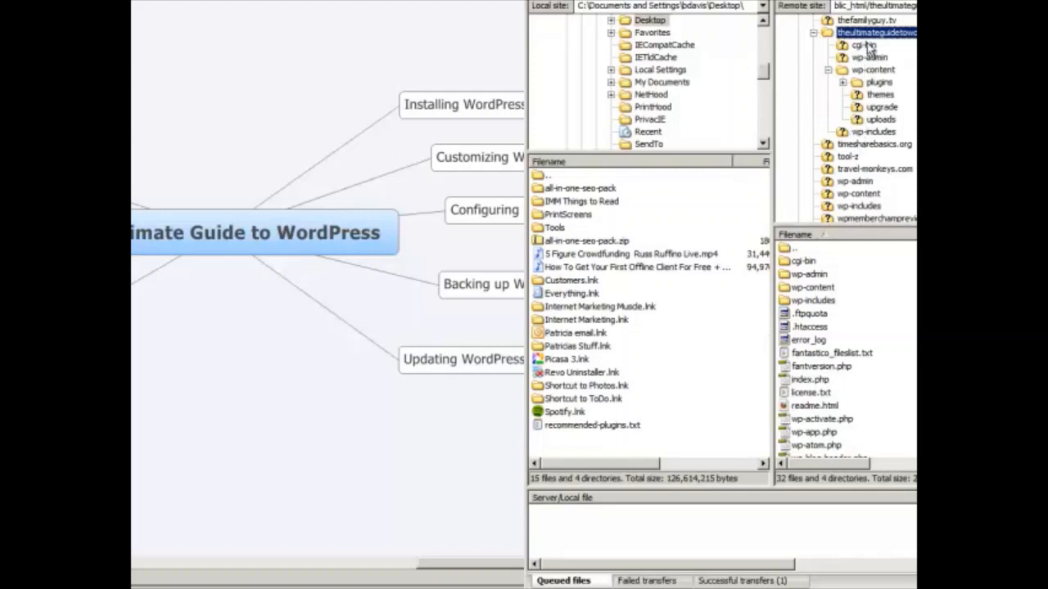
left_click(398, 440)
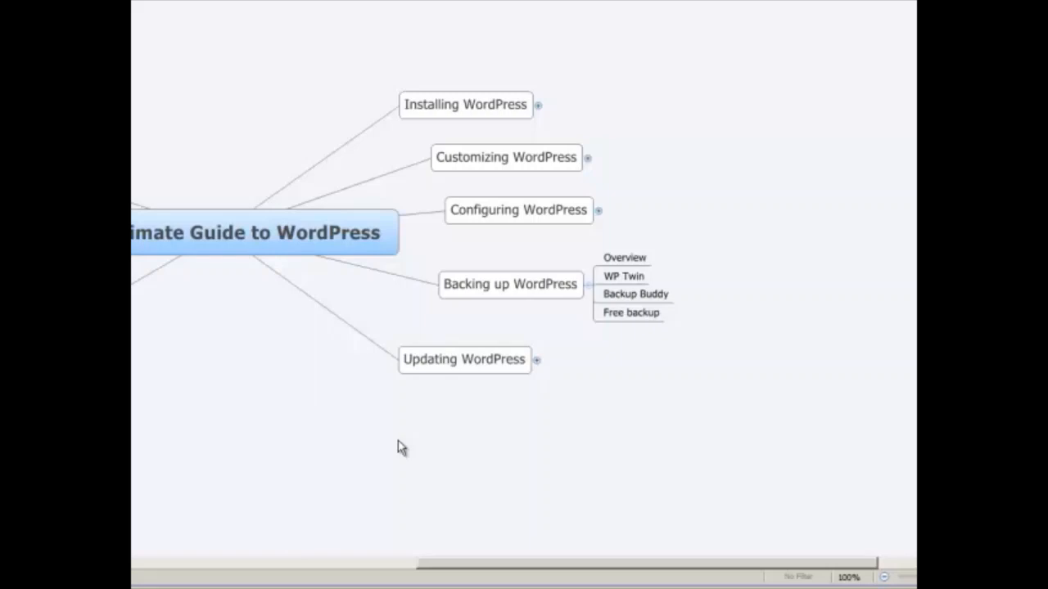
Expand and collapse the Installing WordPress subtopics in the XMind map.
left_click(539, 107)
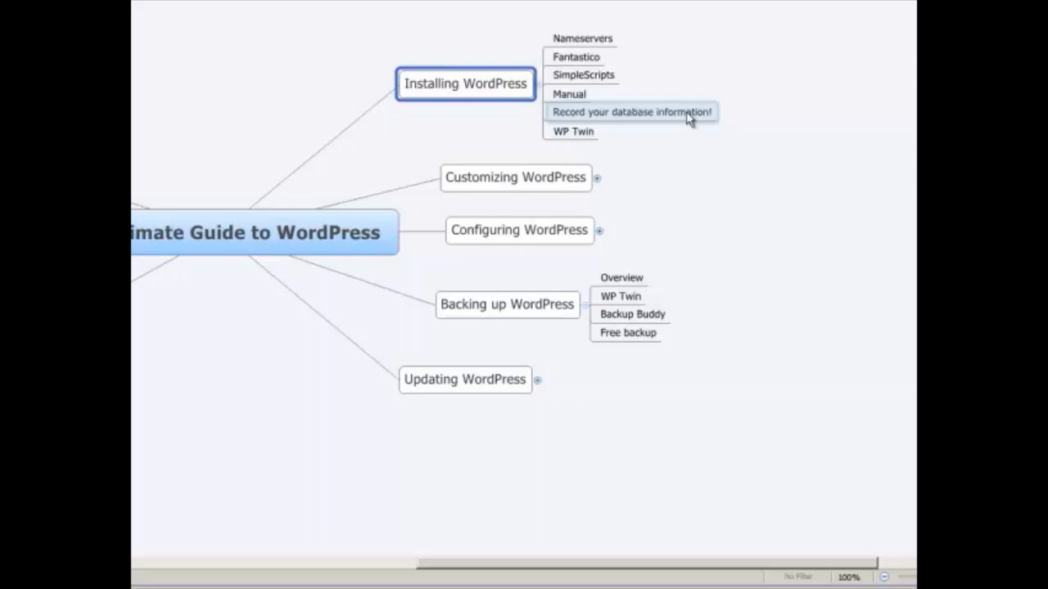
left_click(539, 83)
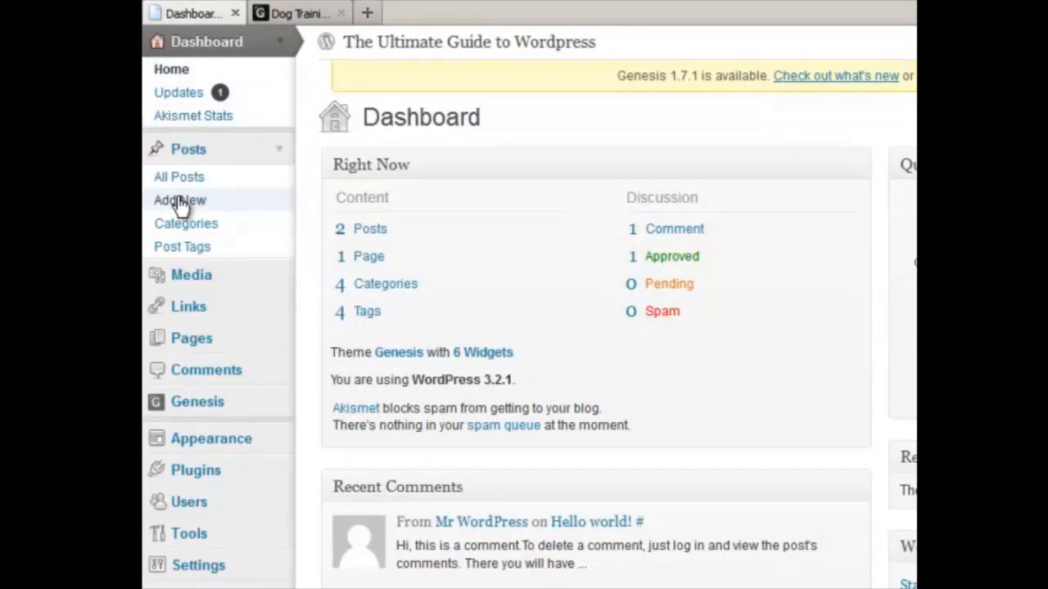
Show the All Posts list with Dog Training for Puppies and Hello world!
left_click(179, 178)
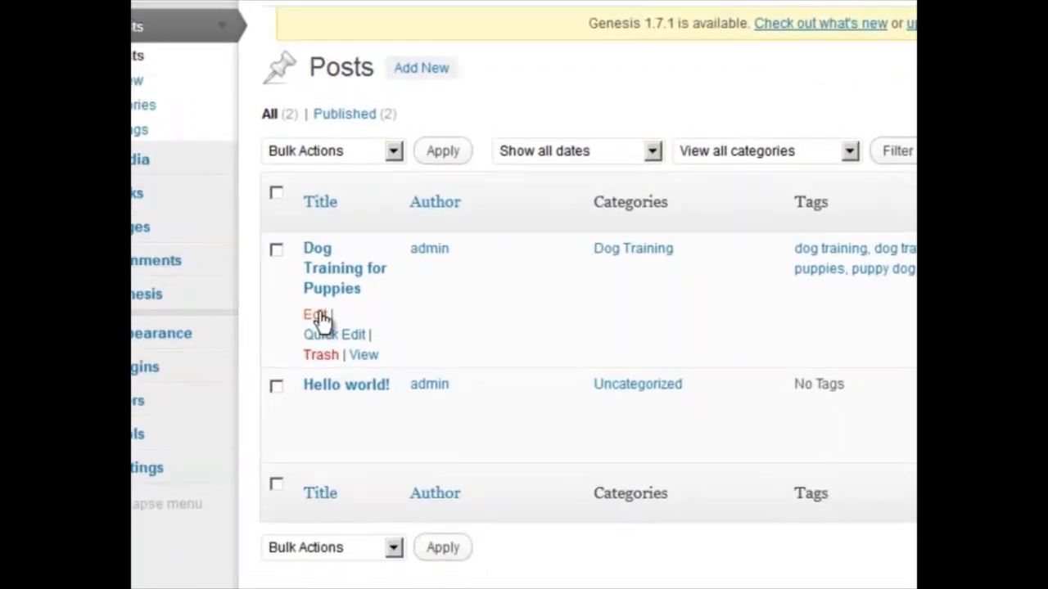
Edit Dog Training for Puppies and make the words 'bold italics' bold and italic.
left_click(228, 255)
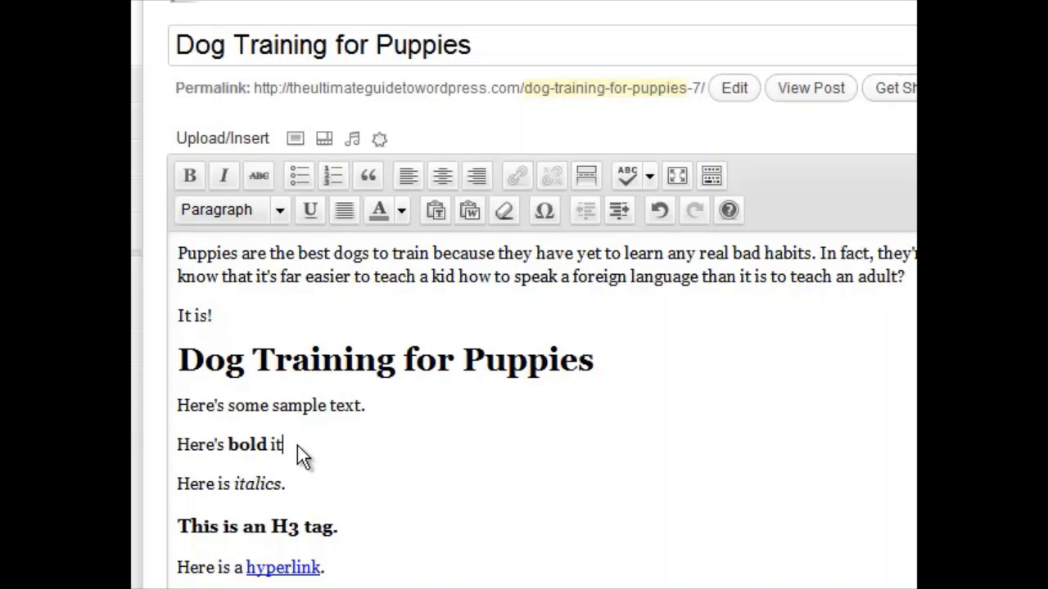
type("alics")
double_click(296, 445)
key("ctrl+shift+Left")
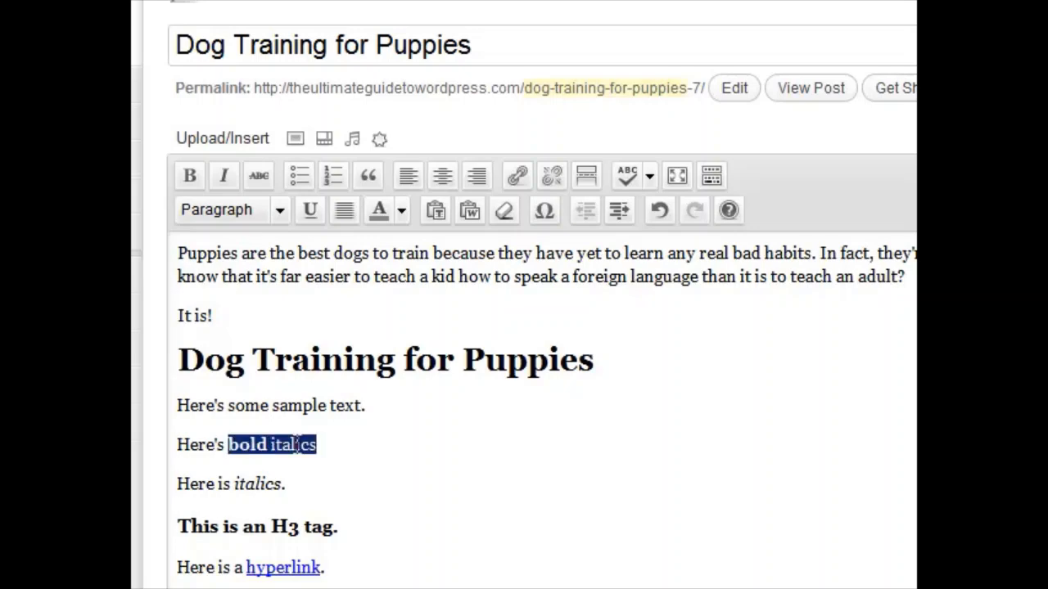
key("ctrl+b")
key("ctrl+i")
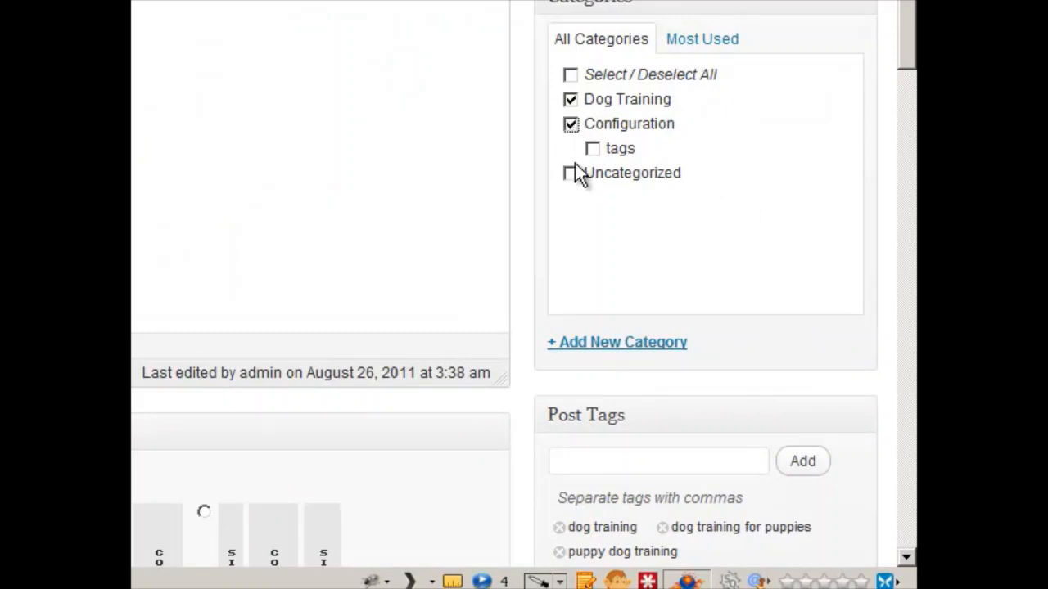
left_click(570, 75)
left_click(571, 125)
left_click(593, 148)
left_click(571, 75)
left_click(570, 76)
left_click(571, 173)
left_click(571, 99)
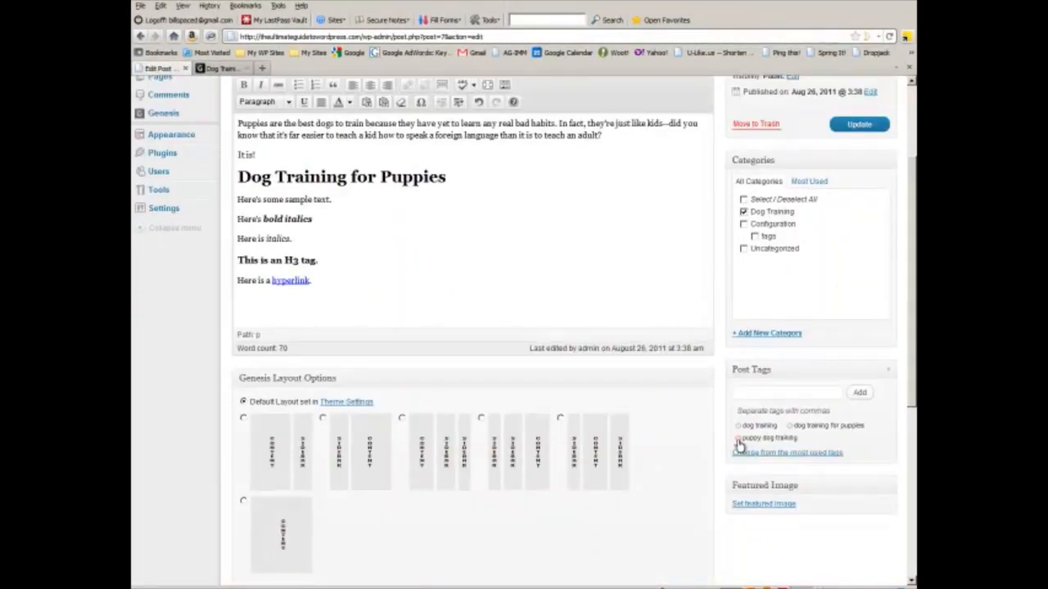
Replace the 'puppy dog training' tag with 'puppy training' and update the post.
left_click(738, 443)
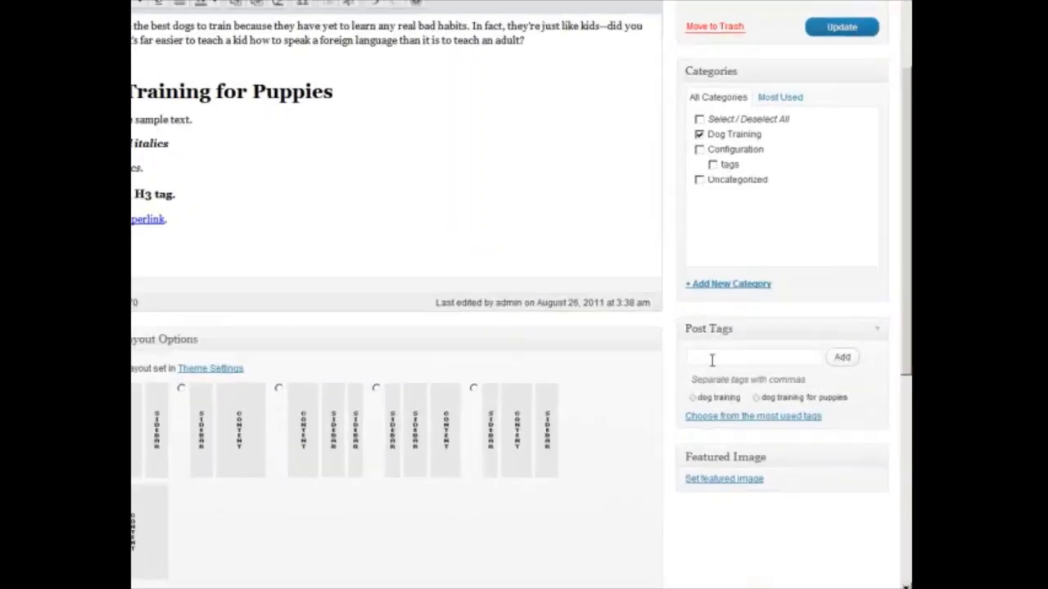
left_click(711, 358)
type("pupp")
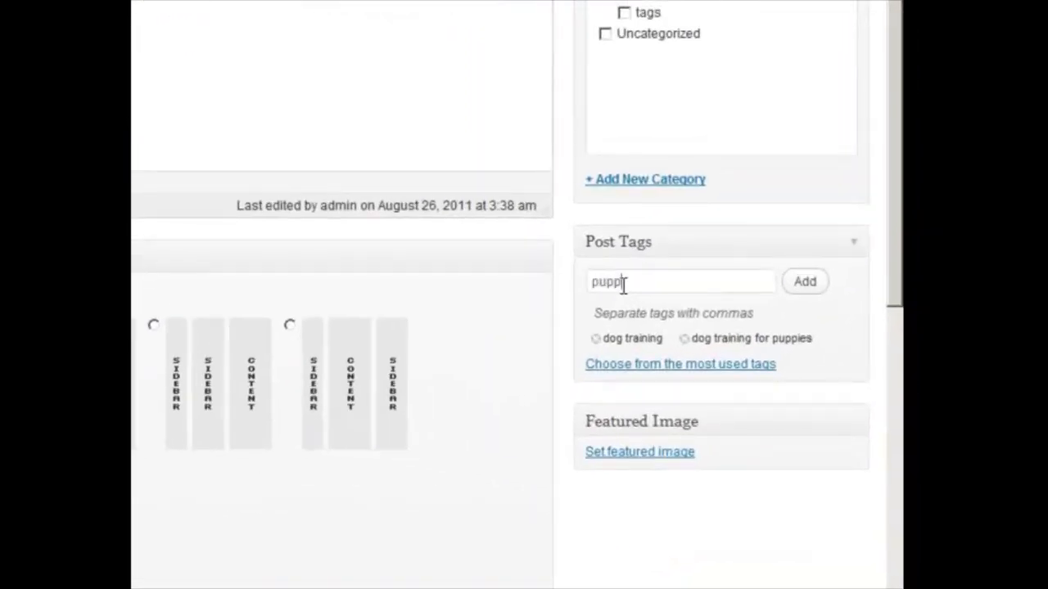
type("y trainin")
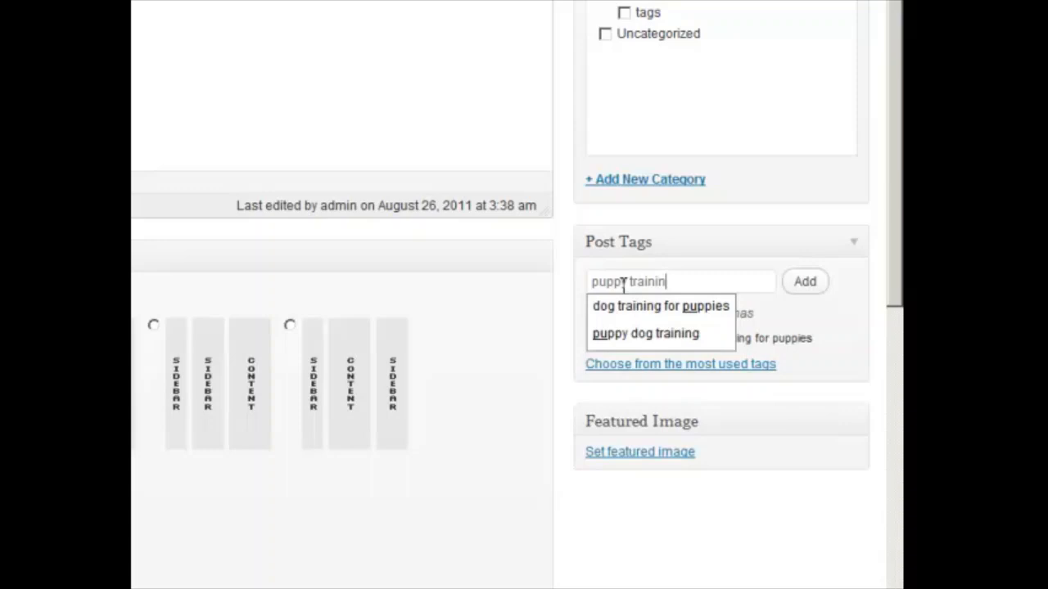
type("g")
left_click(805, 281)
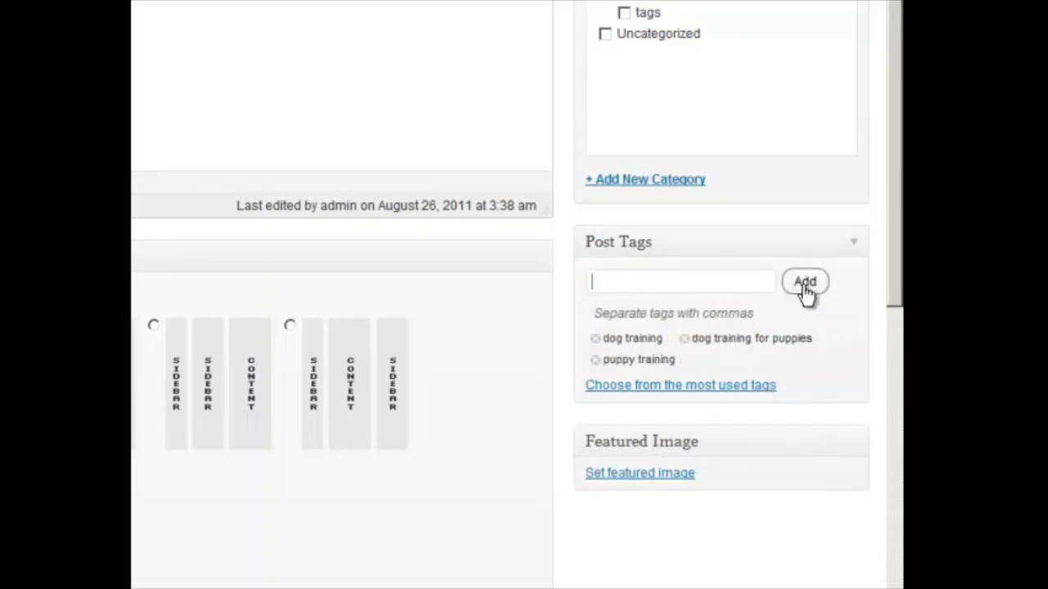
scroll(737, 294, "up", 3)
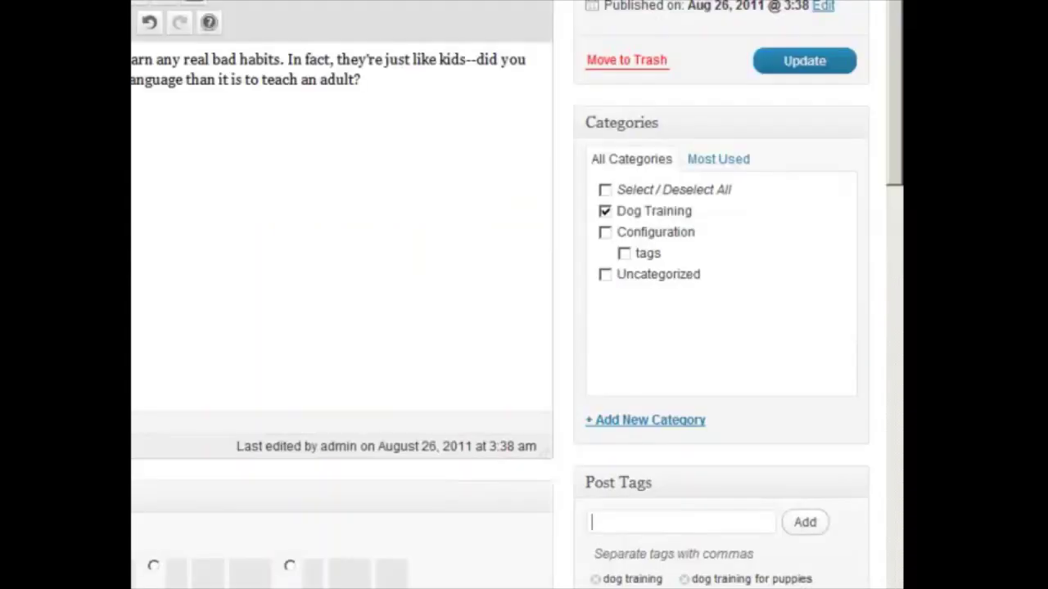
left_click(800, 67)
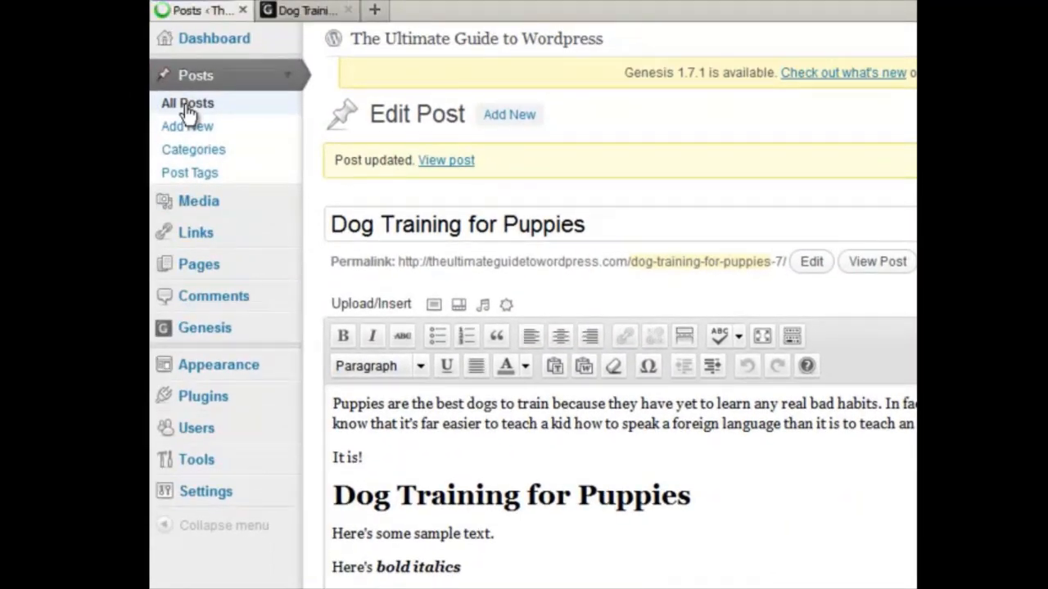
Quick-edit Dog Training for Puppies from All Posts, checking the Status choices without changing them.
left_click(188, 105)
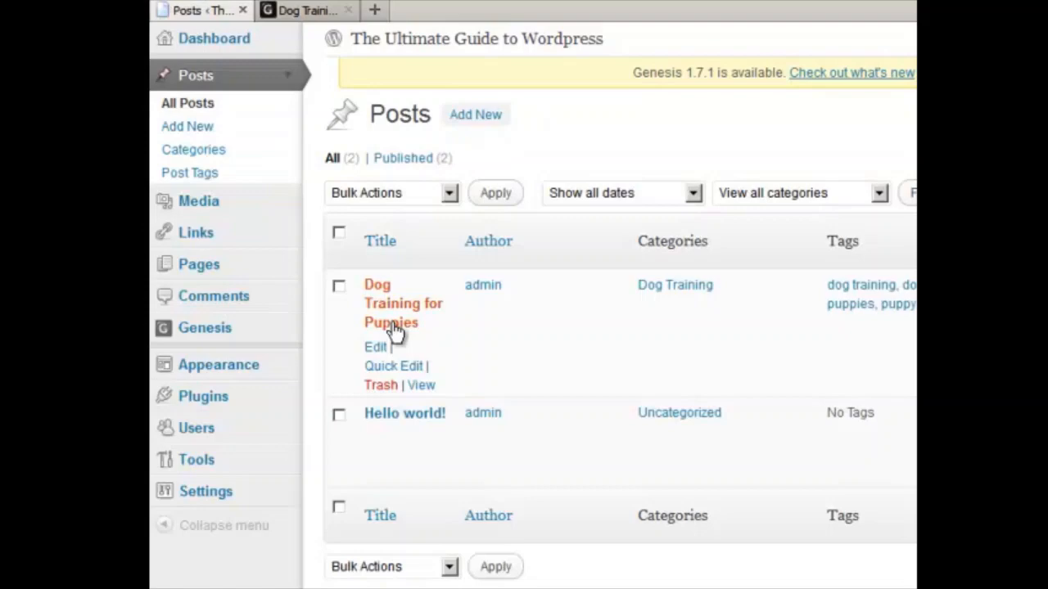
left_click(385, 366)
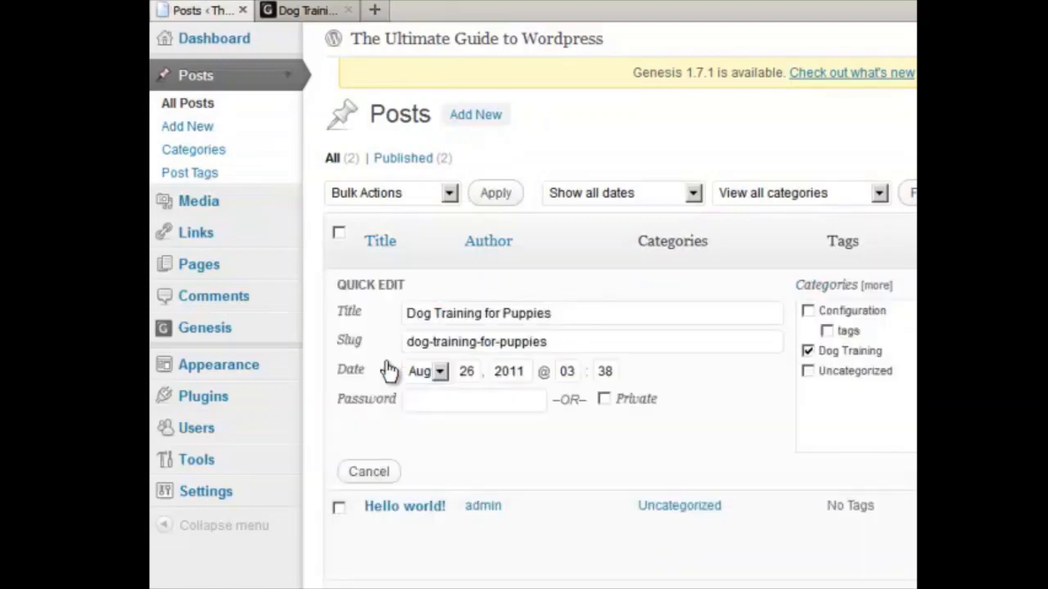
left_click(573, 313)
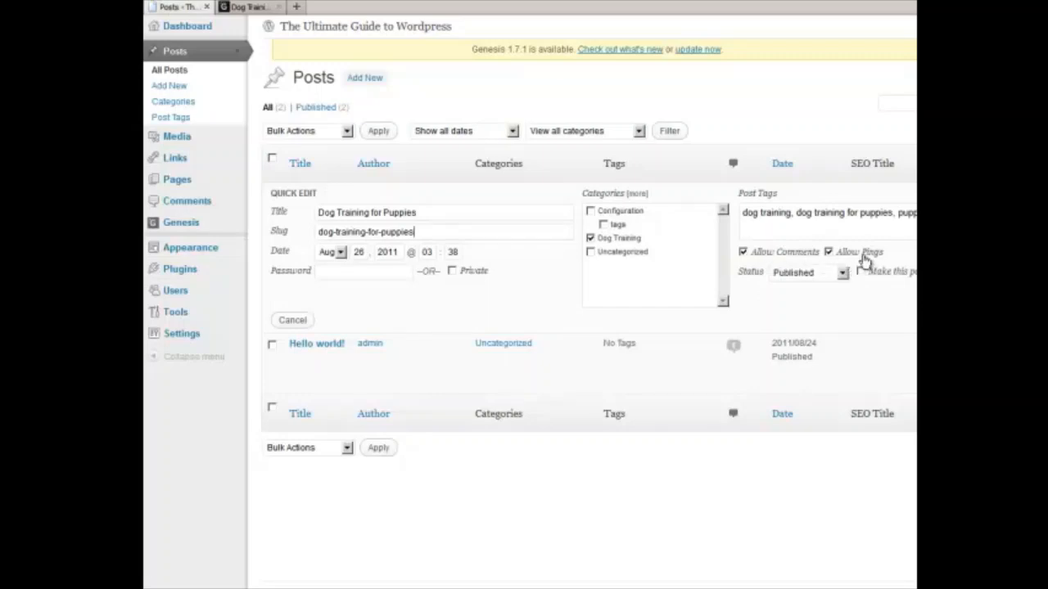
left_click(843, 273)
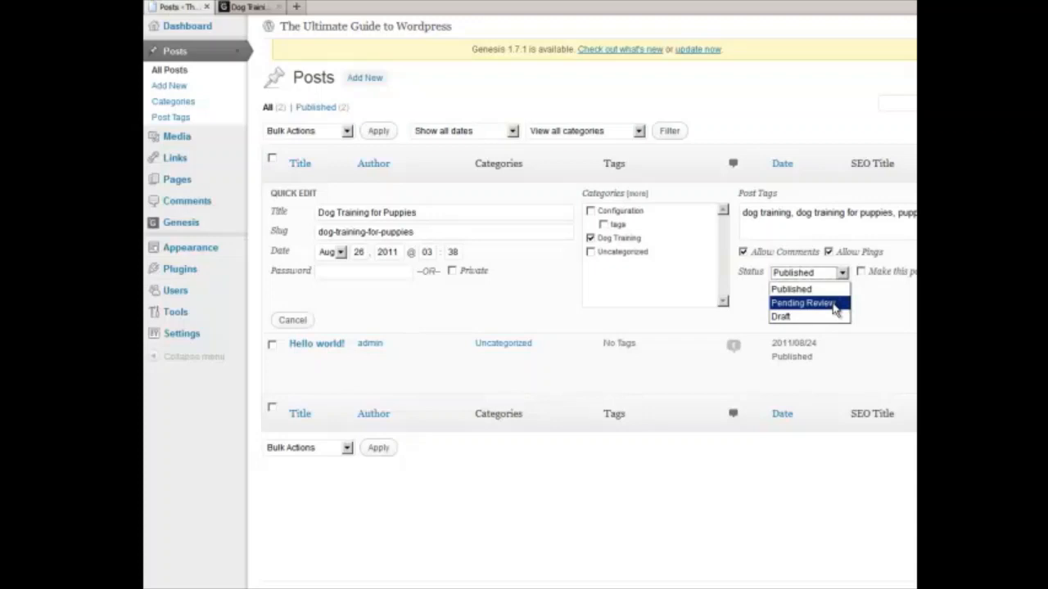
left_click(889, 291)
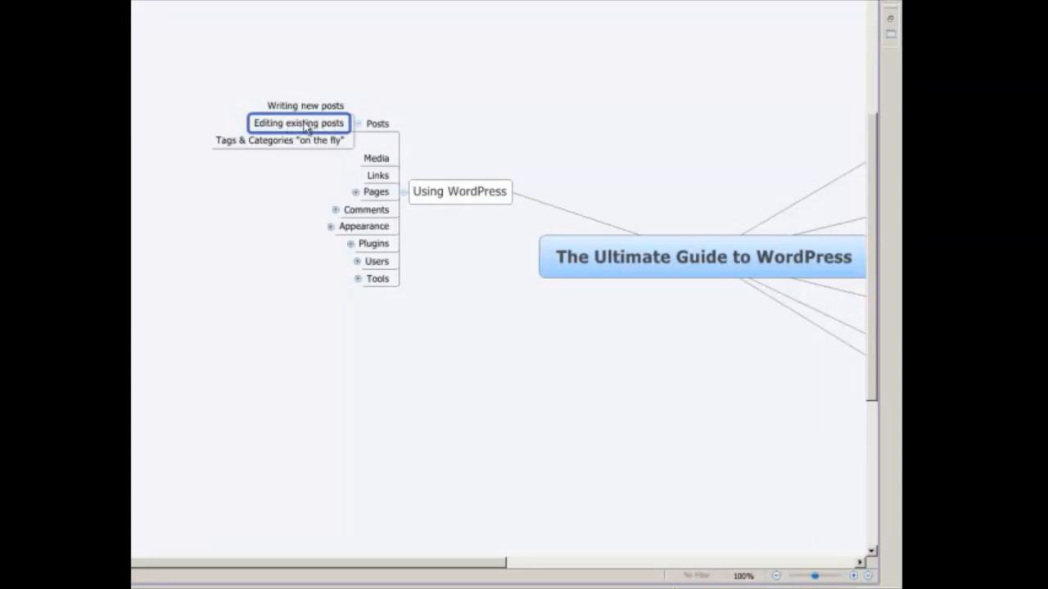
left_click(270, 141)
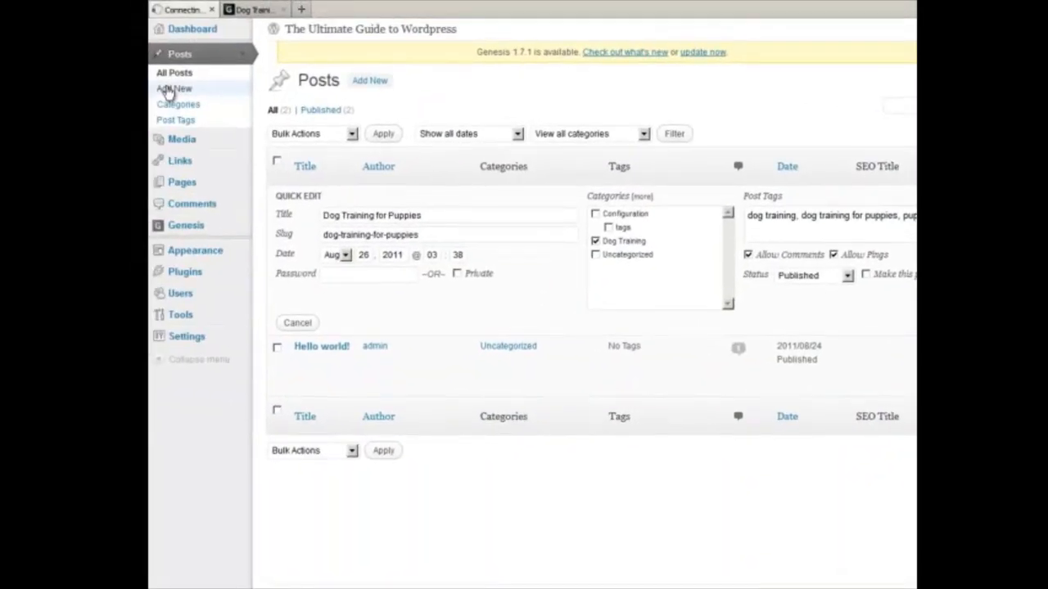
Start a new post titled 'How to Install a WordPress Plugin' with body text 'type some stuff here'.
left_click(175, 89)
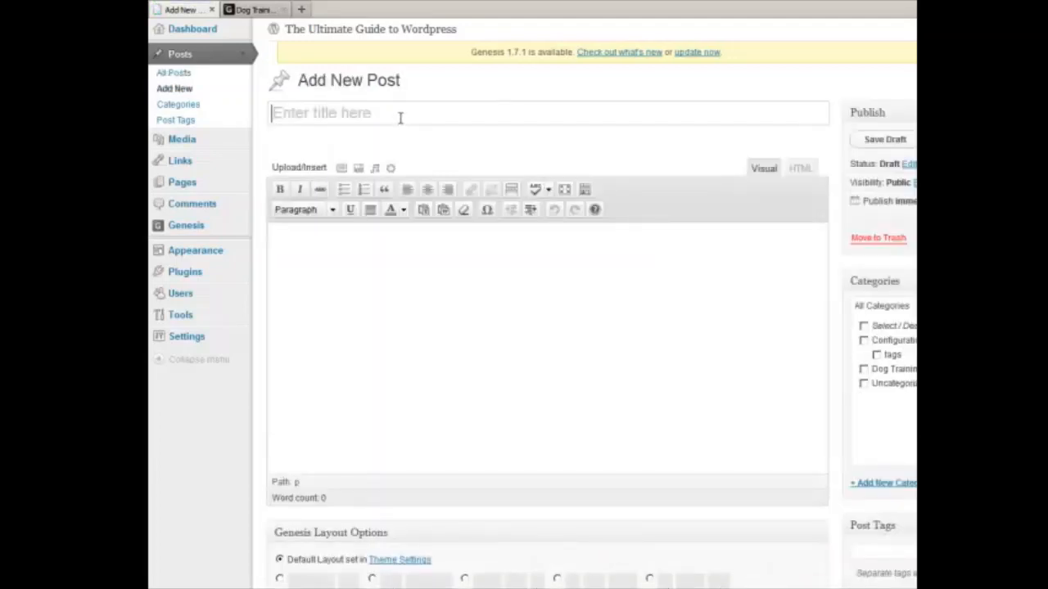
type("How to Inst")
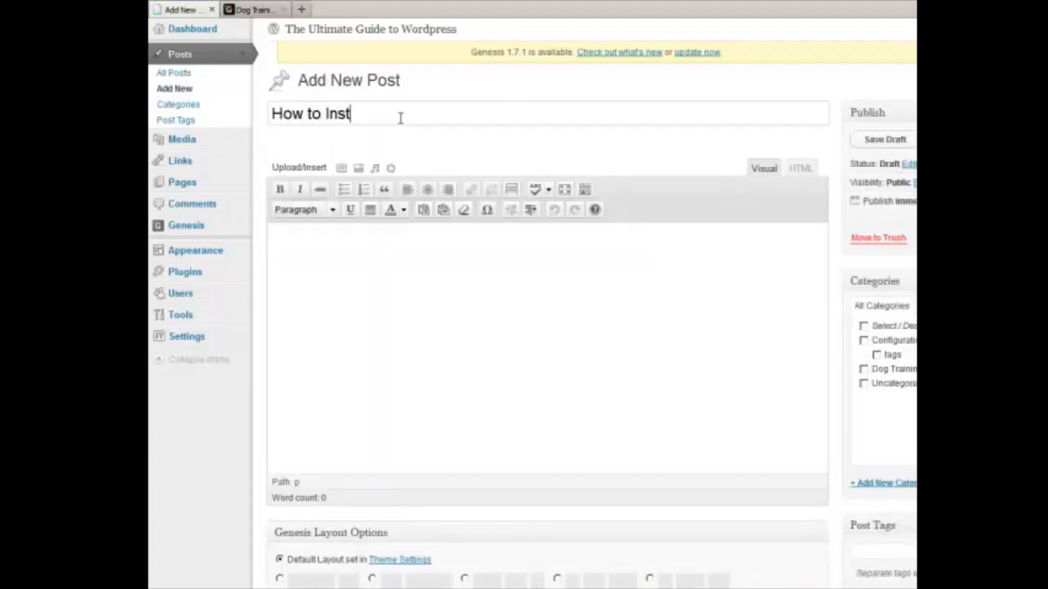
type("all a ")
type("Wor")
key("BackSpace")
key("BackSpace")
type("o")
type("rdPress Pl")
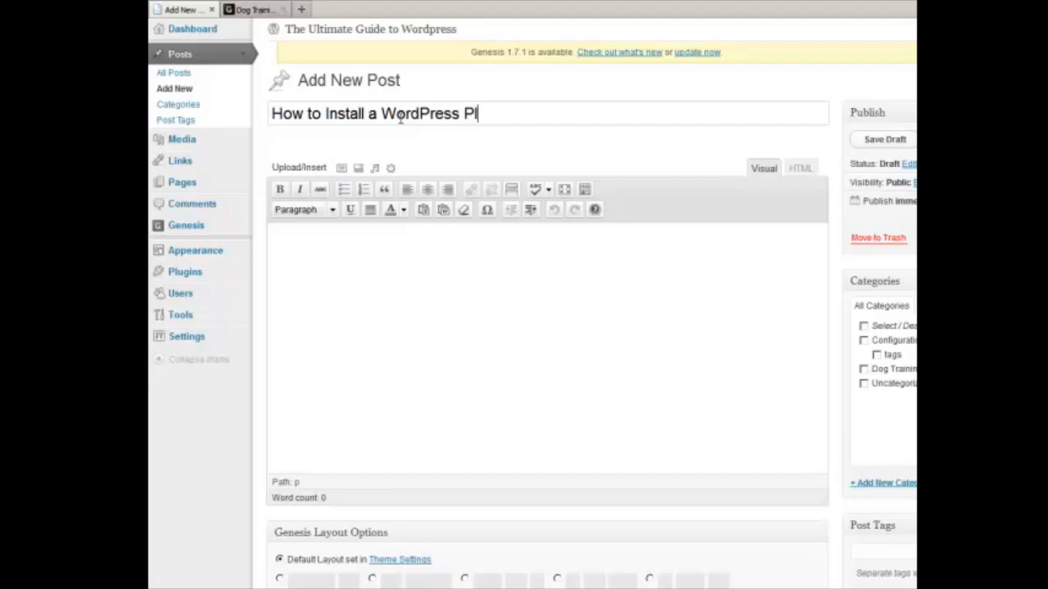
type("ugin")
left_click(420, 413)
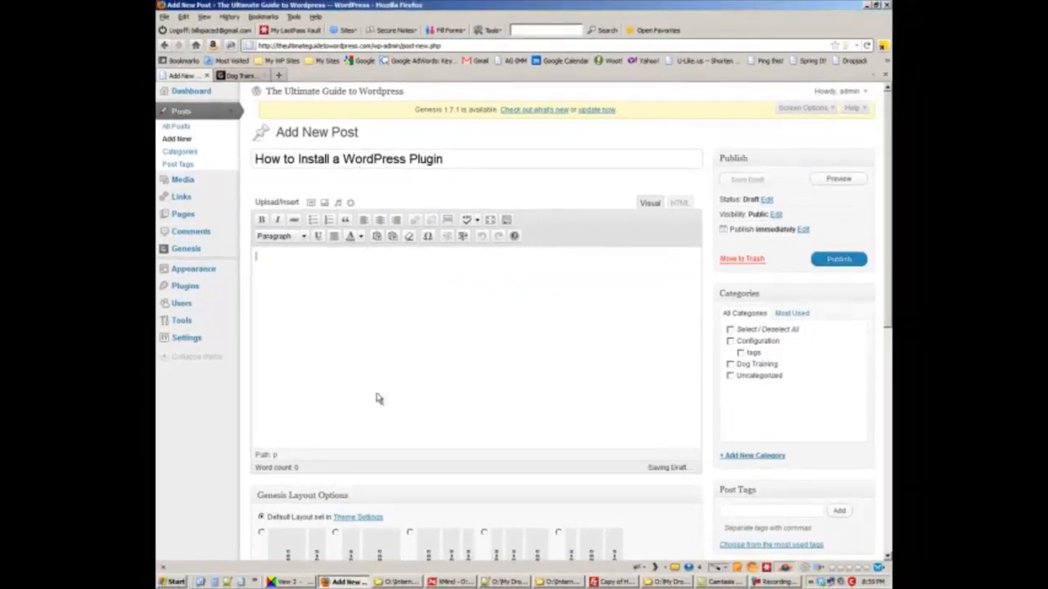
type("typ")
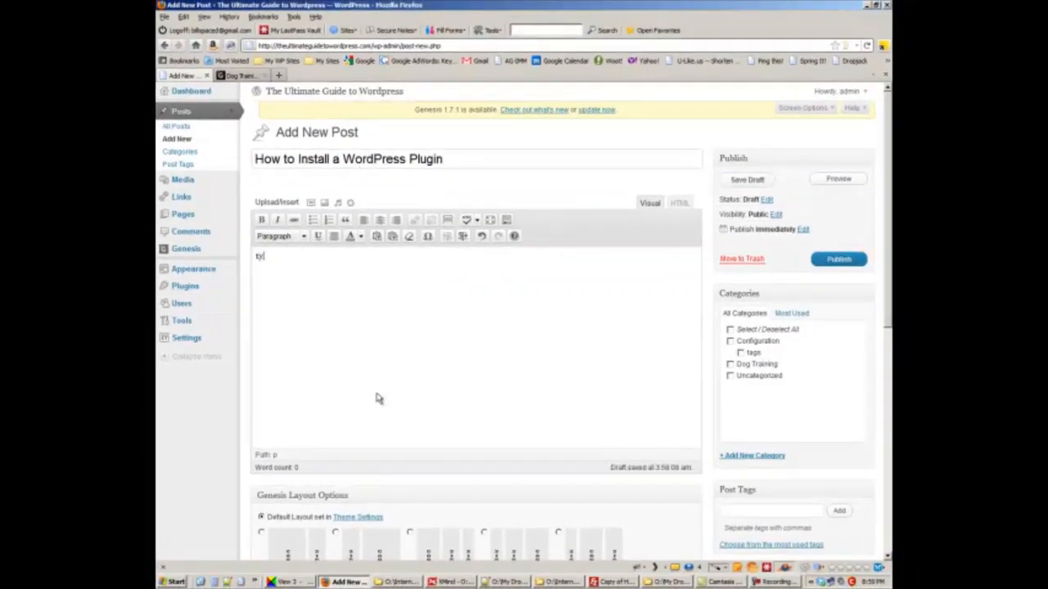
type("e some stuff")
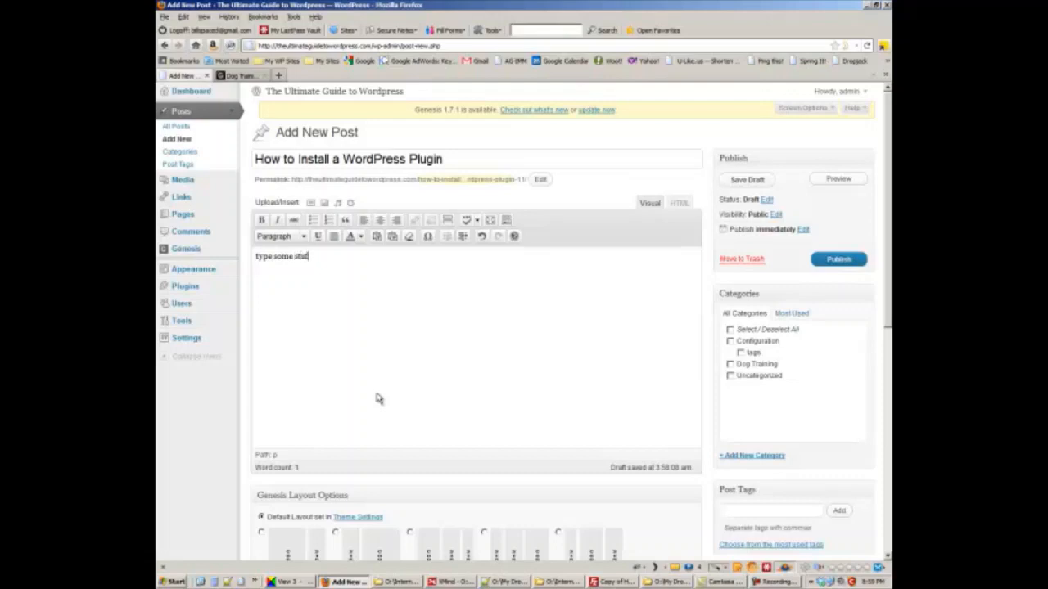
type(" here.")
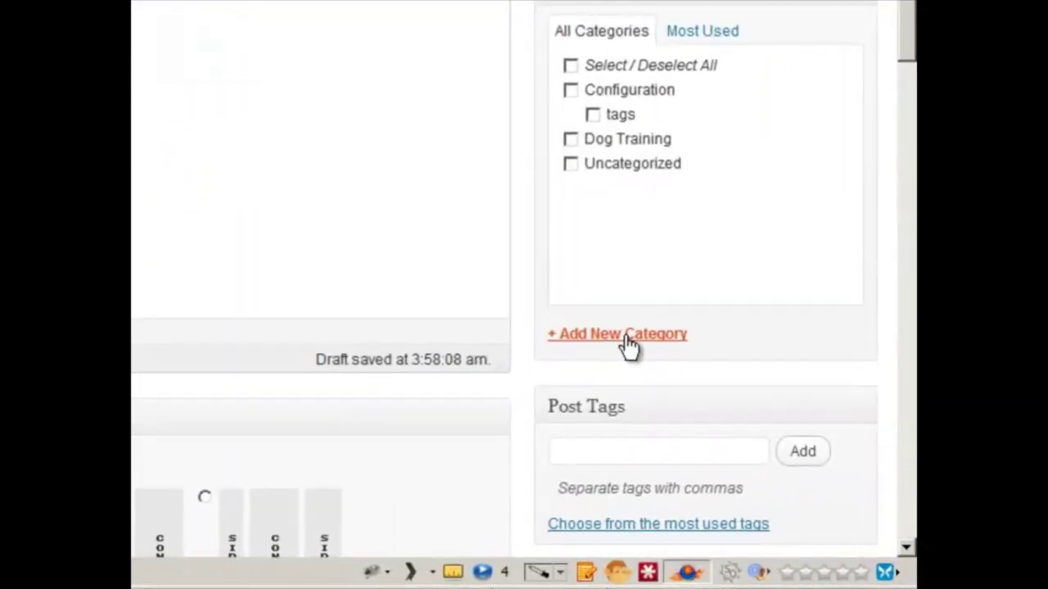
Create a new category named 'Plugin', checked for this post.
left_click(758, 456)
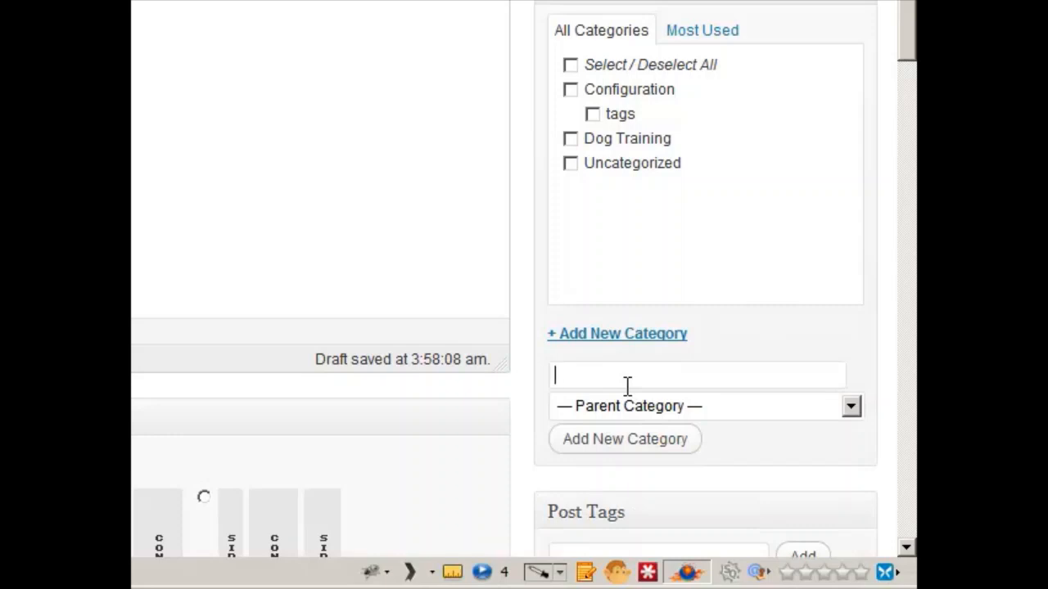
type("Plugin")
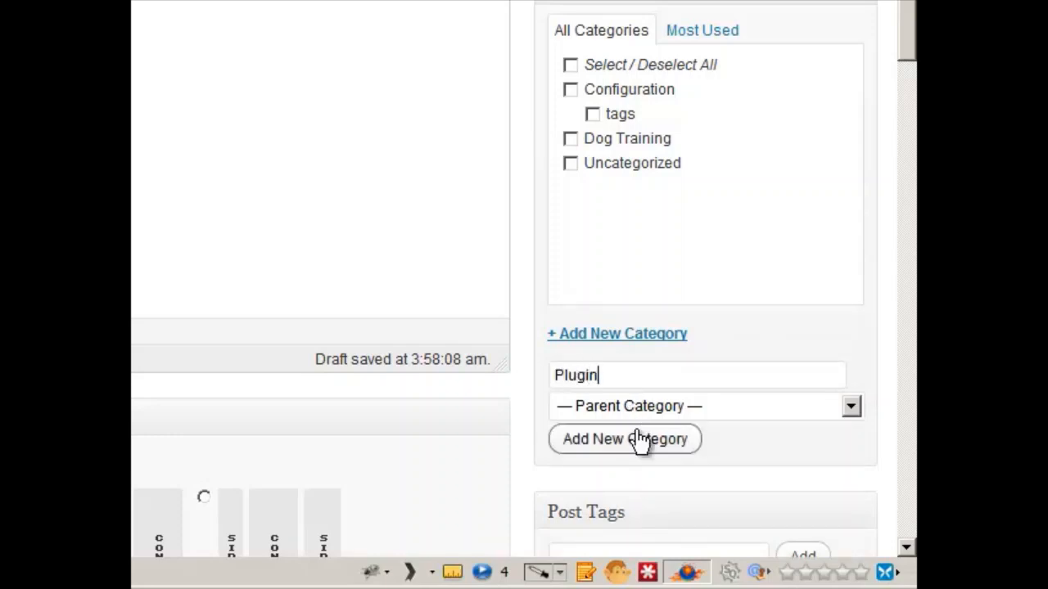
left_click(638, 442)
scroll(644, 446, "down", 3)
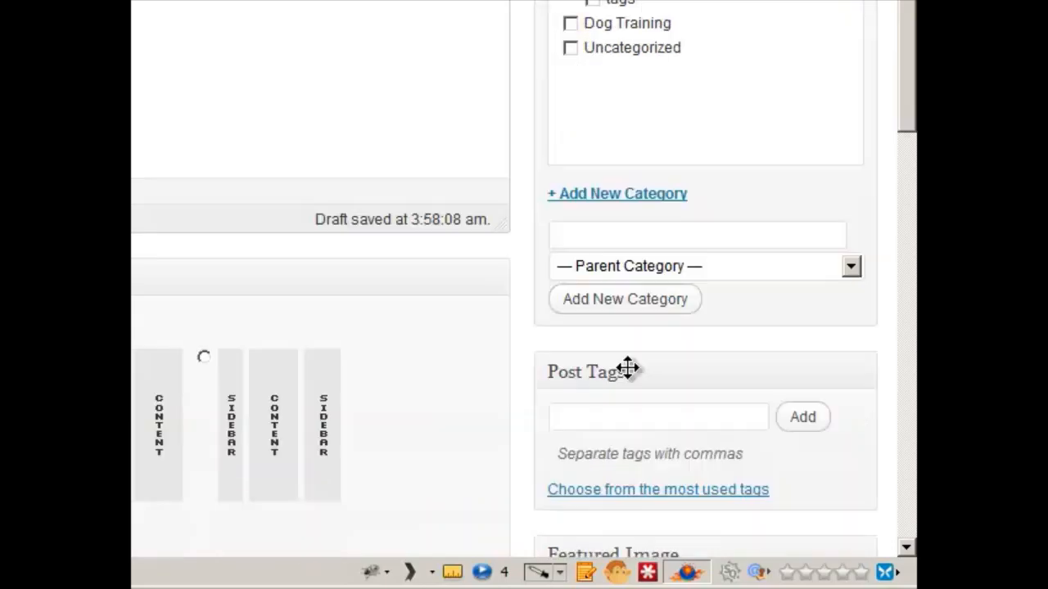
scroll(644, 446, "down", 3)
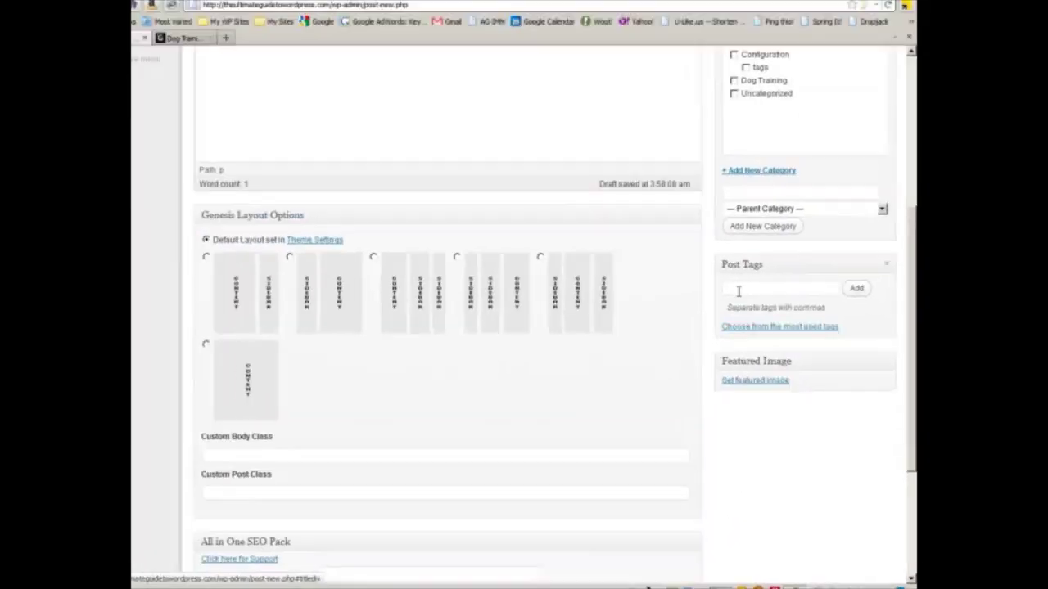
Add the tags 'plugin' and 'WordPress' to the post, without a trailing comma.
left_click(738, 292)
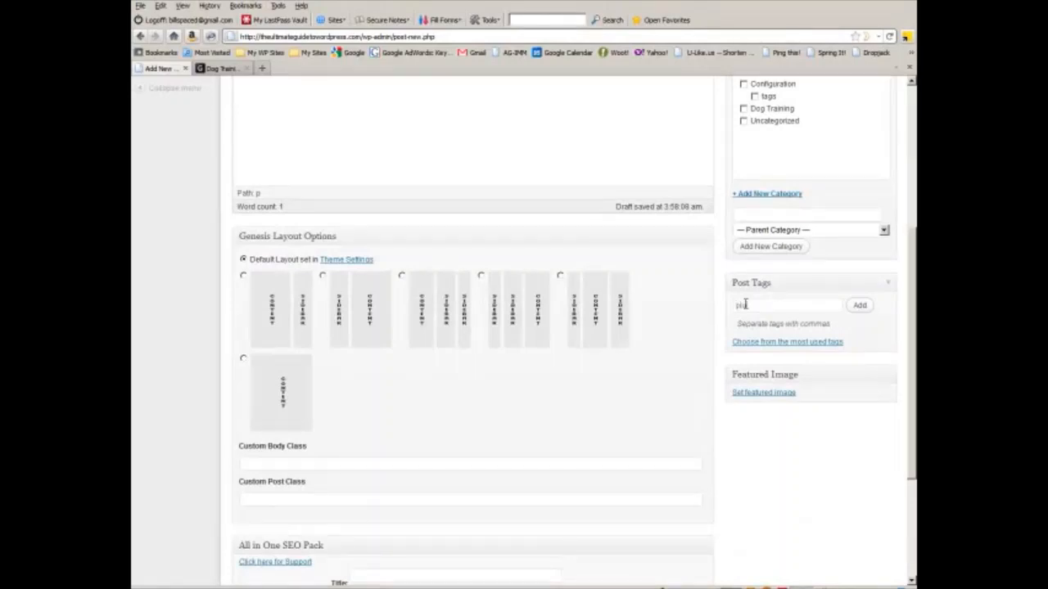
type(", WordPress")
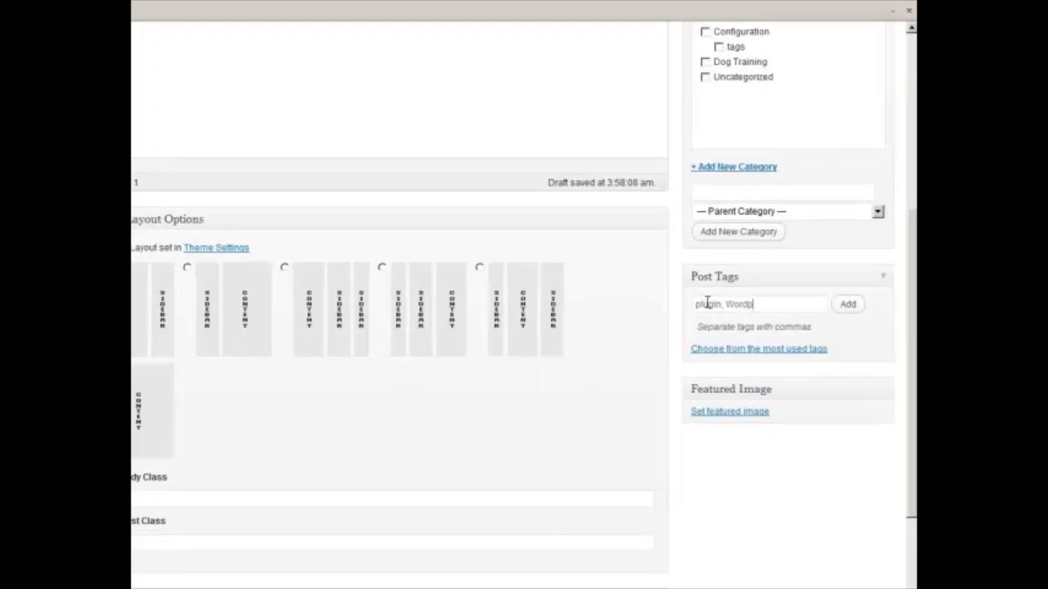
type(",")
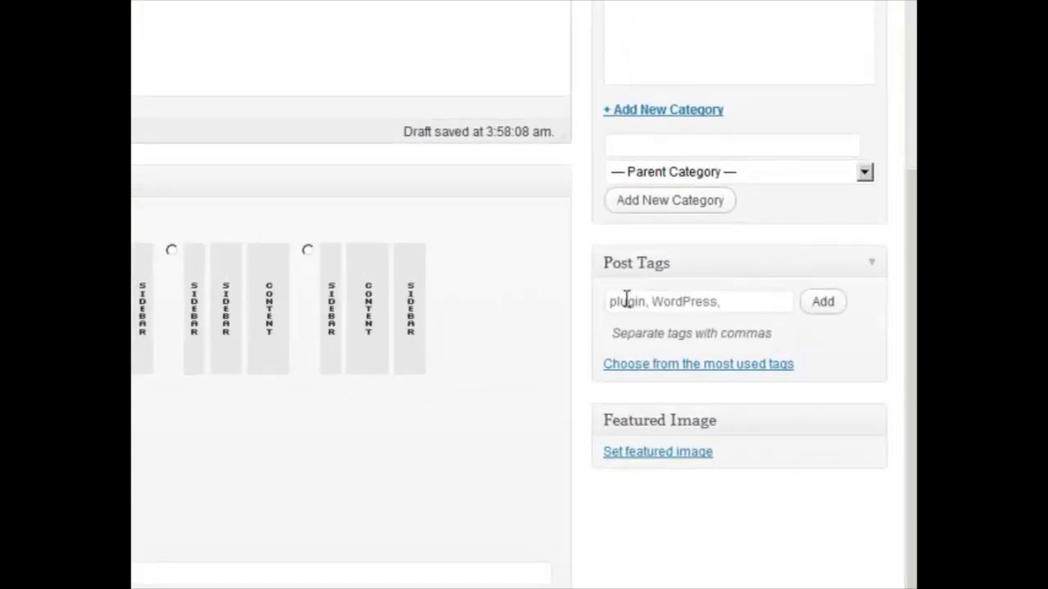
key("BackSpace")
key("BackSpace")
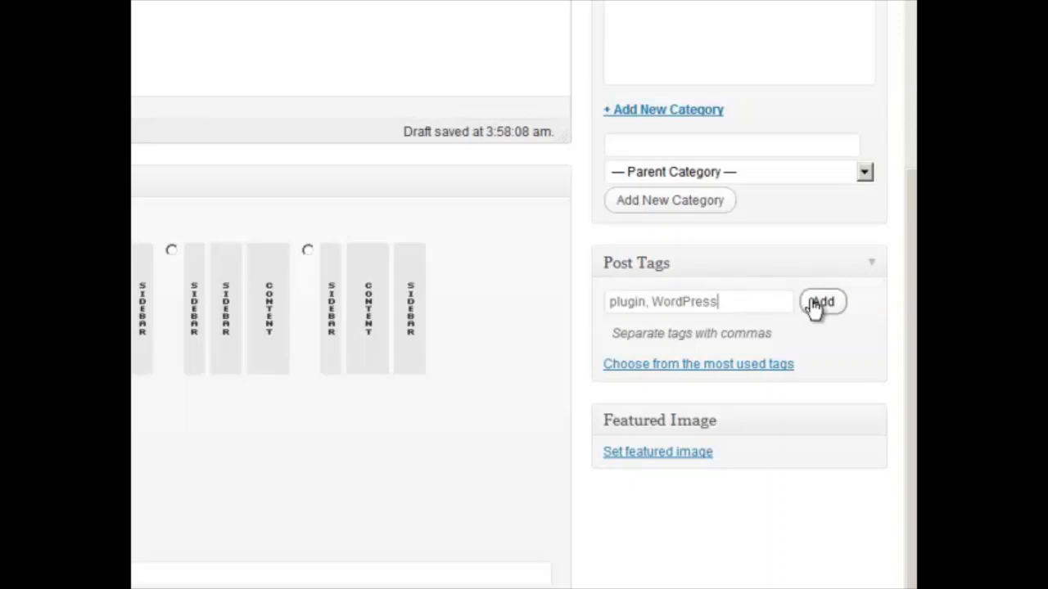
left_click(816, 307)
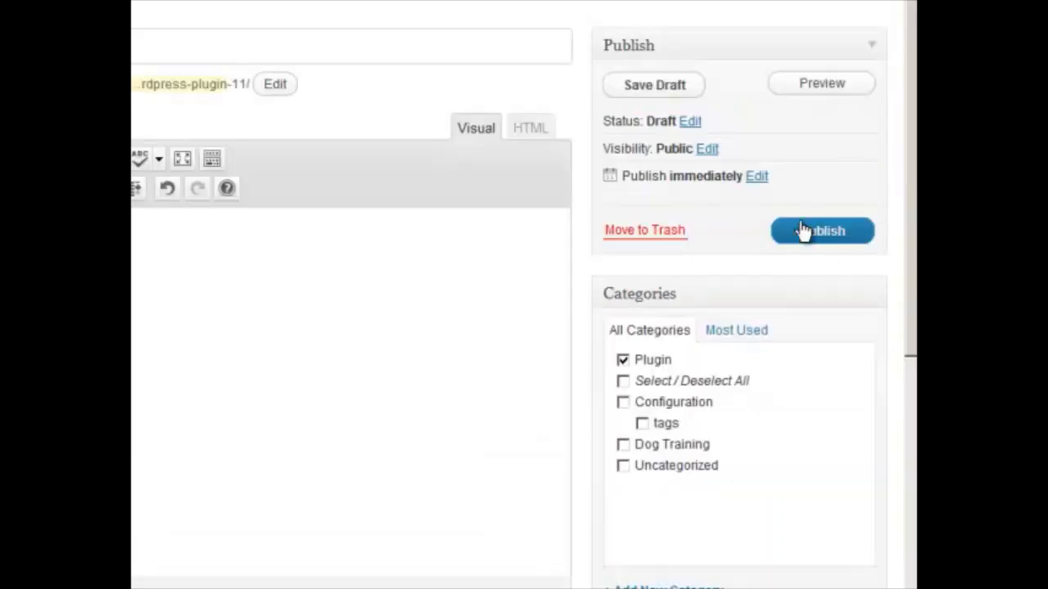
Publish the post and view it live on the site.
left_click(823, 232)
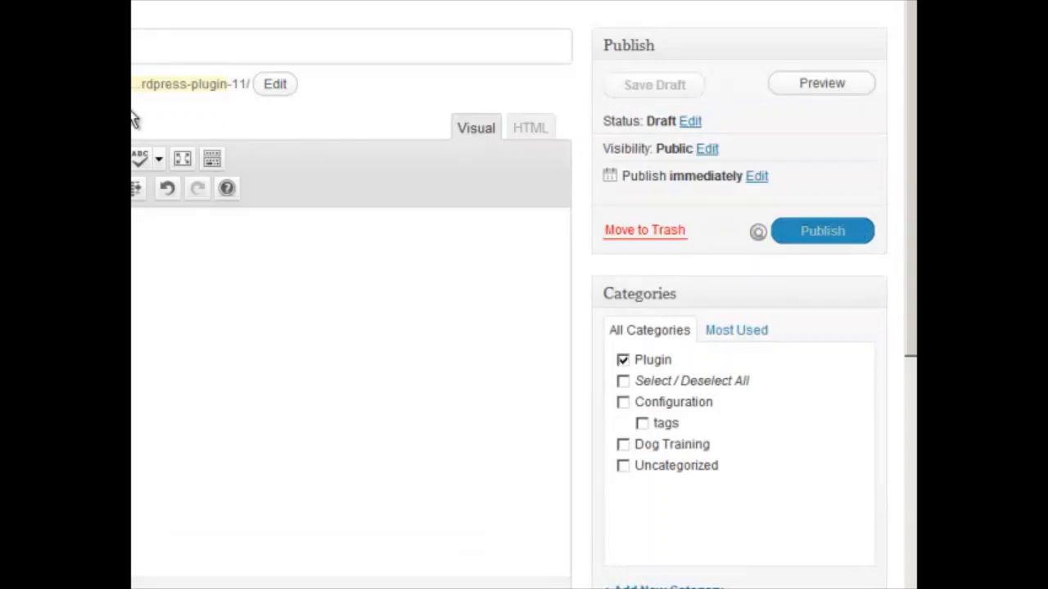
left_click(326, 151)
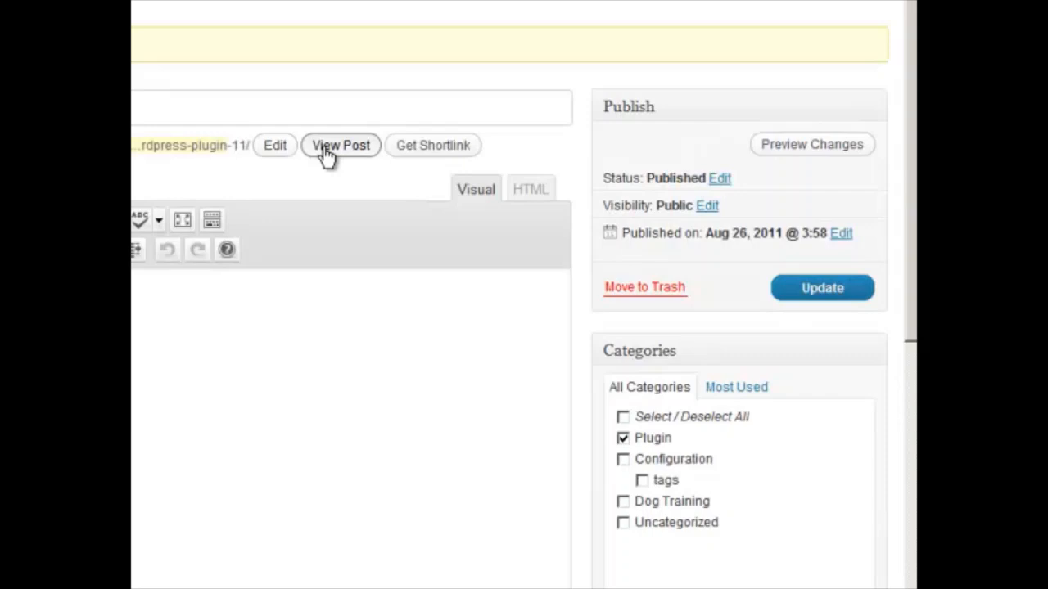